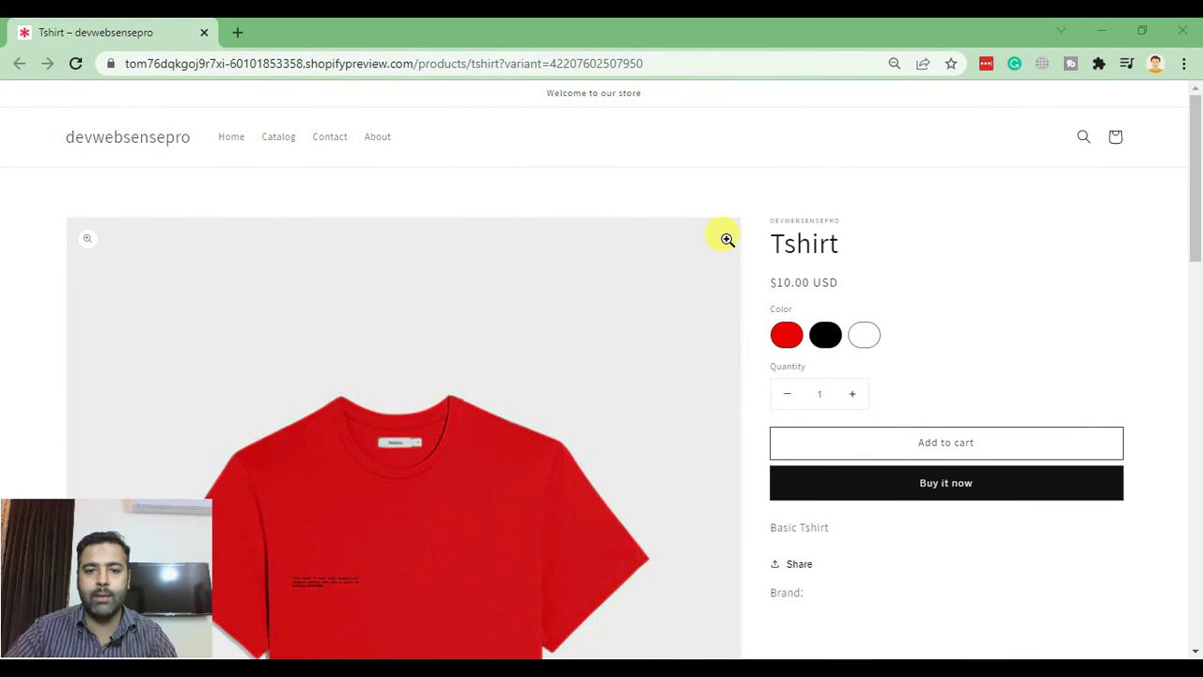
# Step: Try the black, white and red swatches on the Tshirt preview, then close it to return to admin home
pyautogui.scroll(-1, 726, 240)
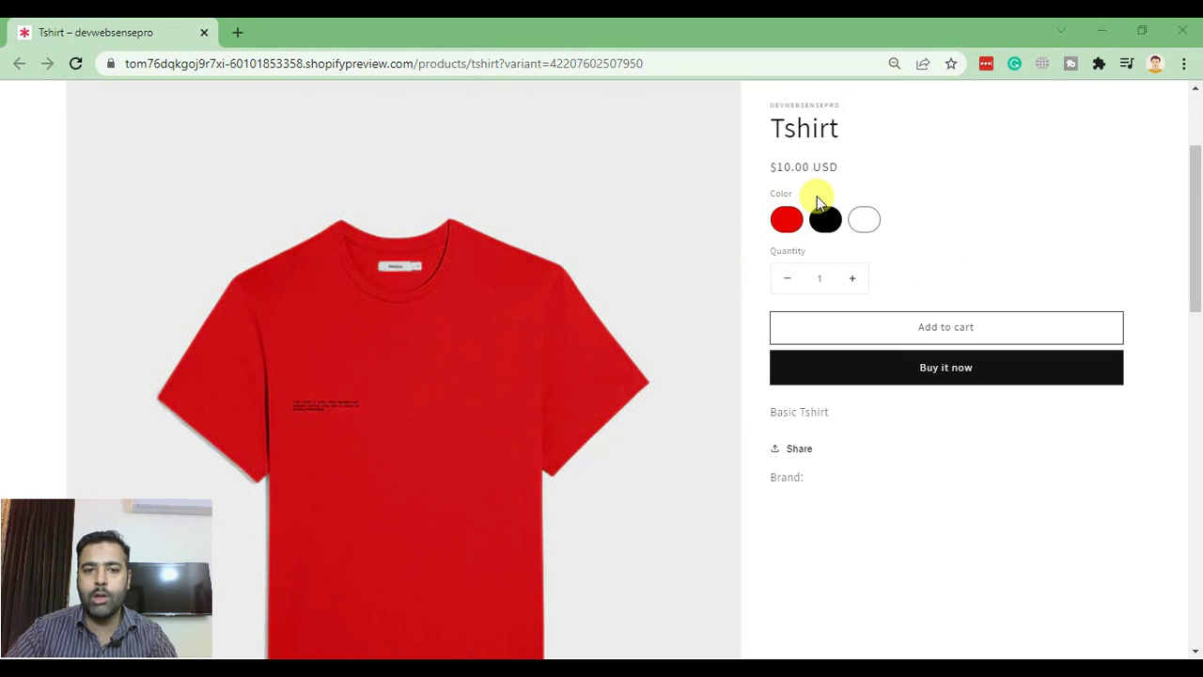
pyautogui.click(832, 230)
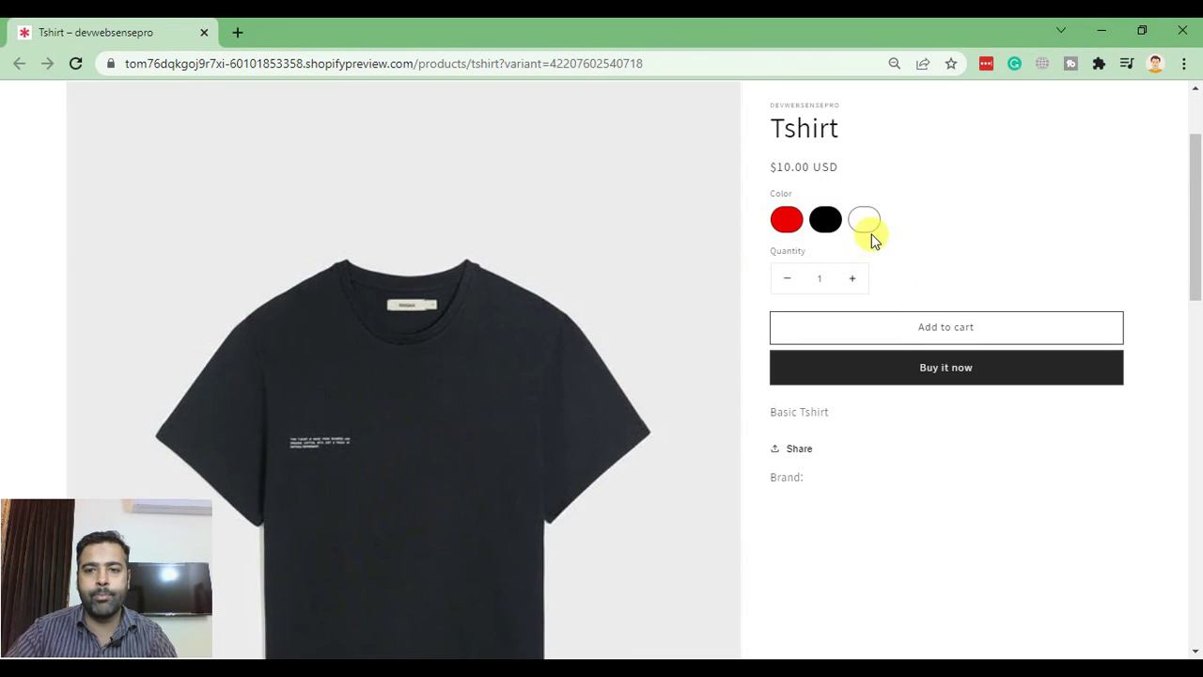
pyautogui.click(870, 235)
pyautogui.click(783, 227)
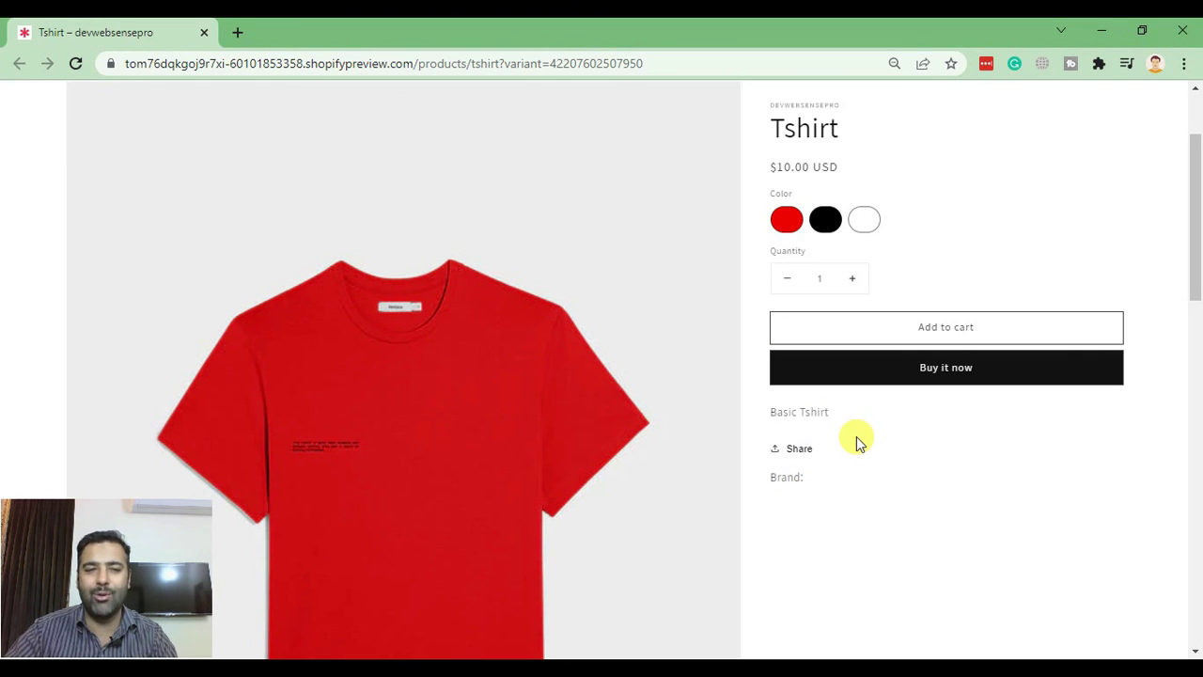
pyautogui.hotkey('ctrl', 'w')
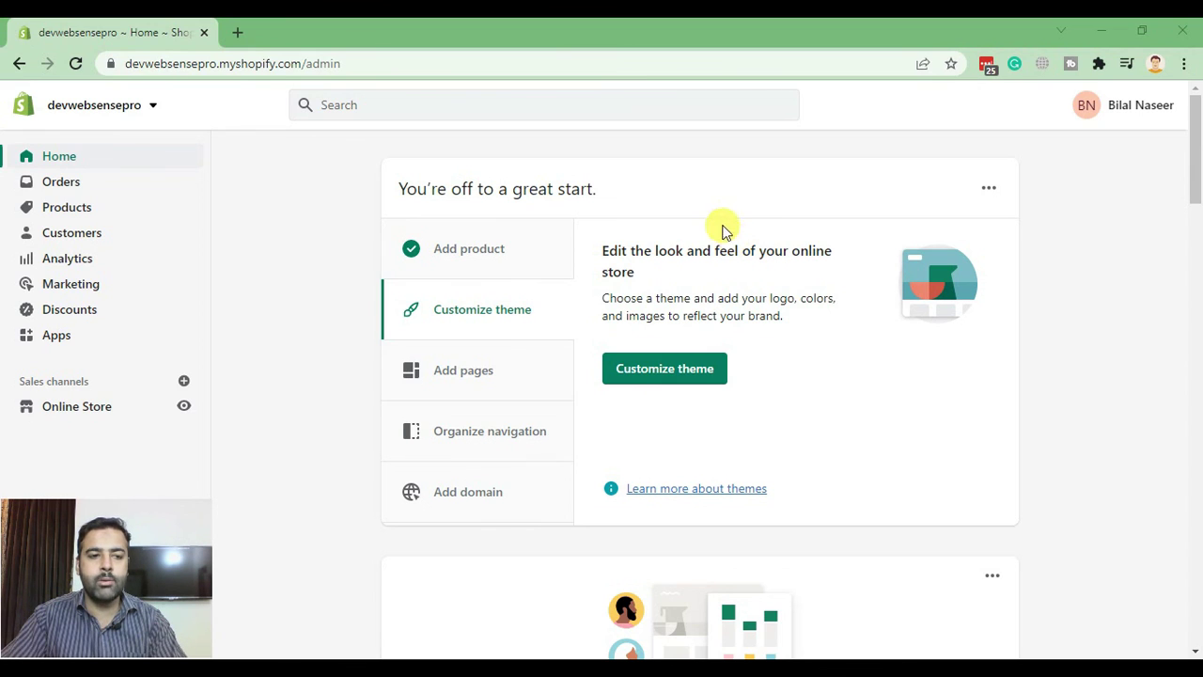
# Step: Start a new product titled Tshirt with a price of 10.00
pyautogui.click(59, 215)
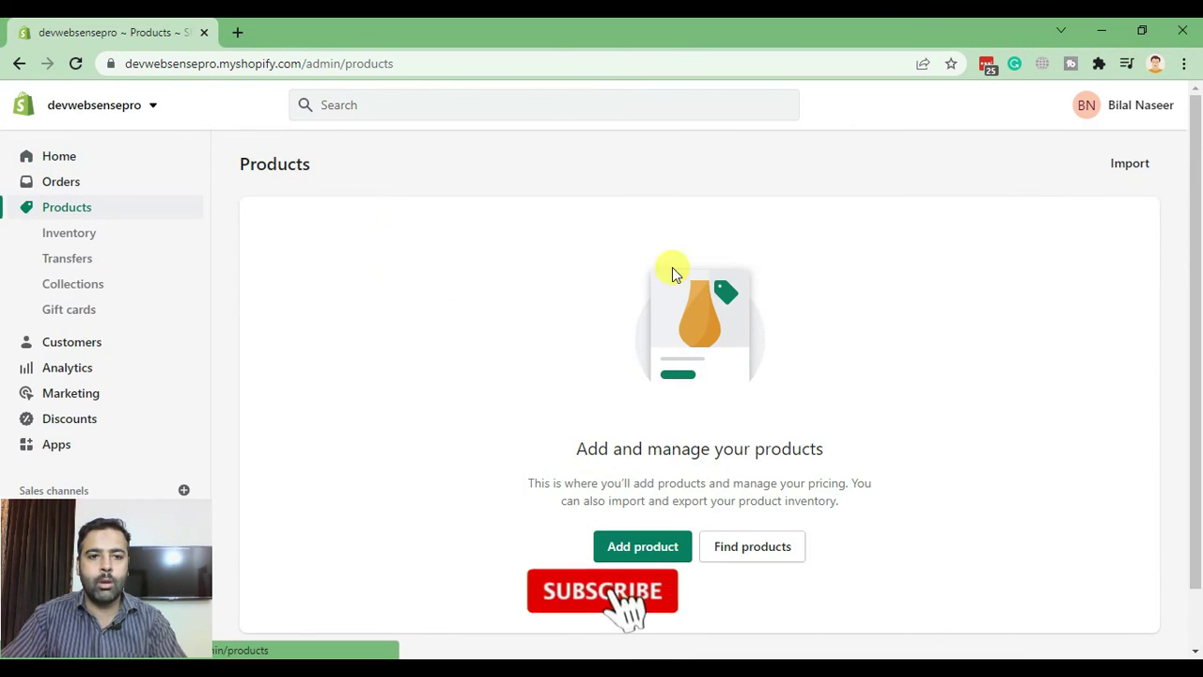
pyautogui.click(643, 547)
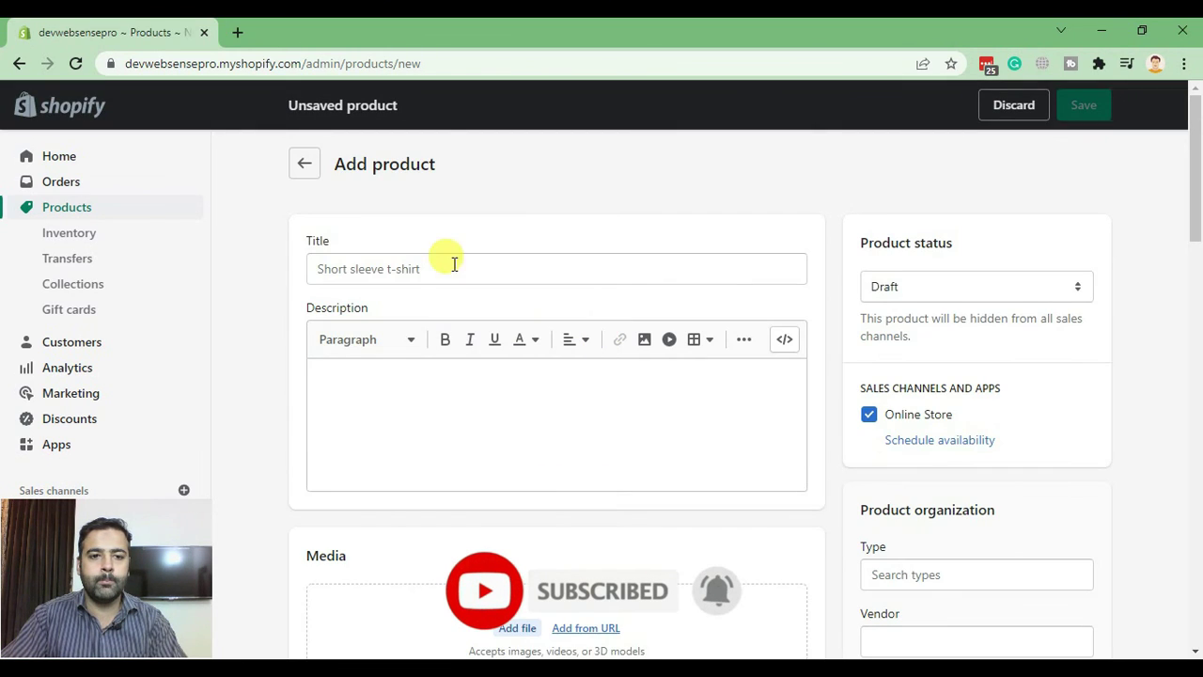
pyautogui.click(452, 260)
pyautogui.write('Tshirt')
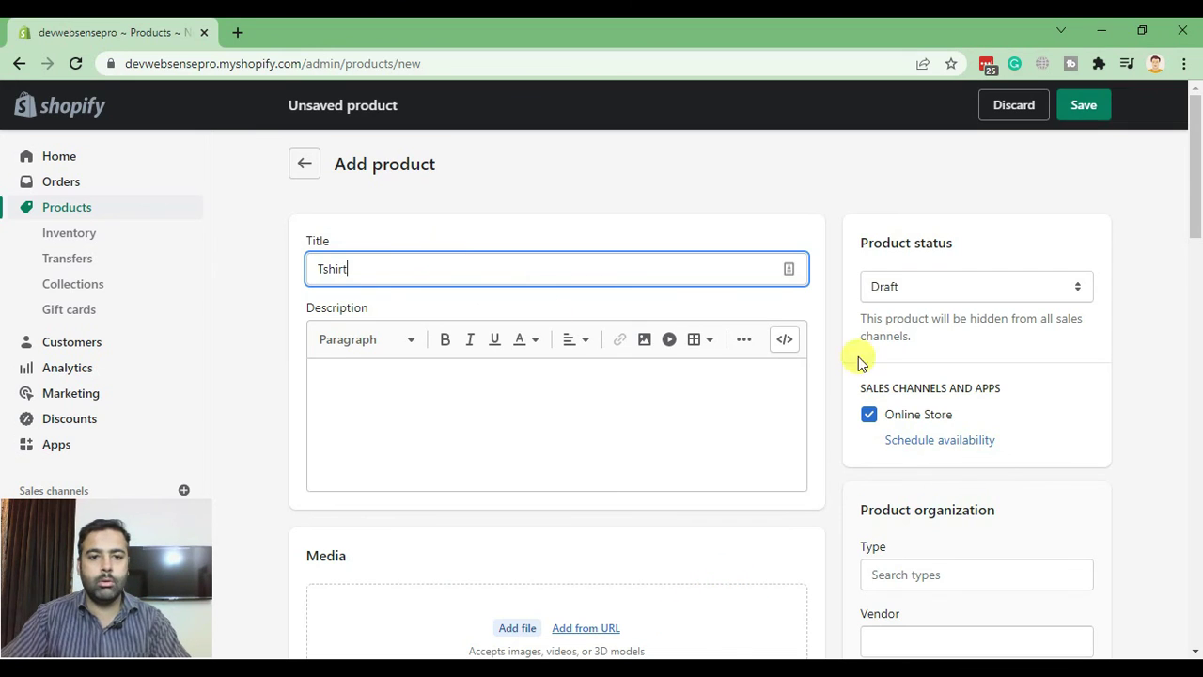
pyautogui.scroll(-1, 895, 273)
pyautogui.scroll(-3, 896, 272)
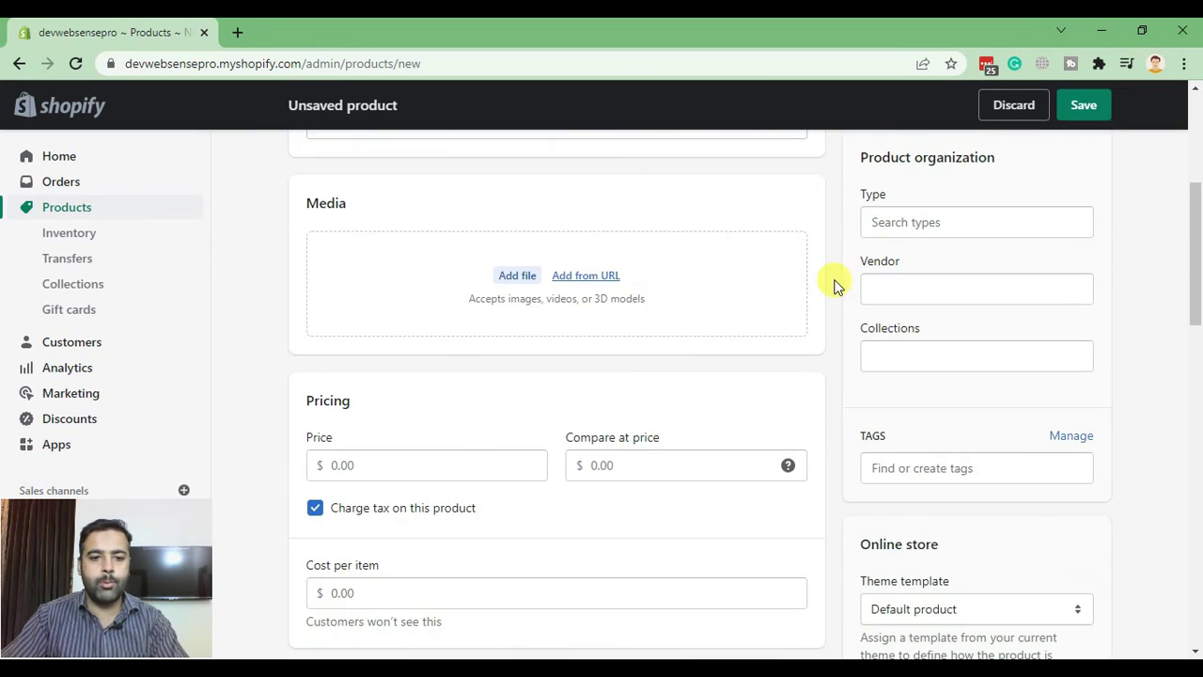
pyautogui.click(451, 467)
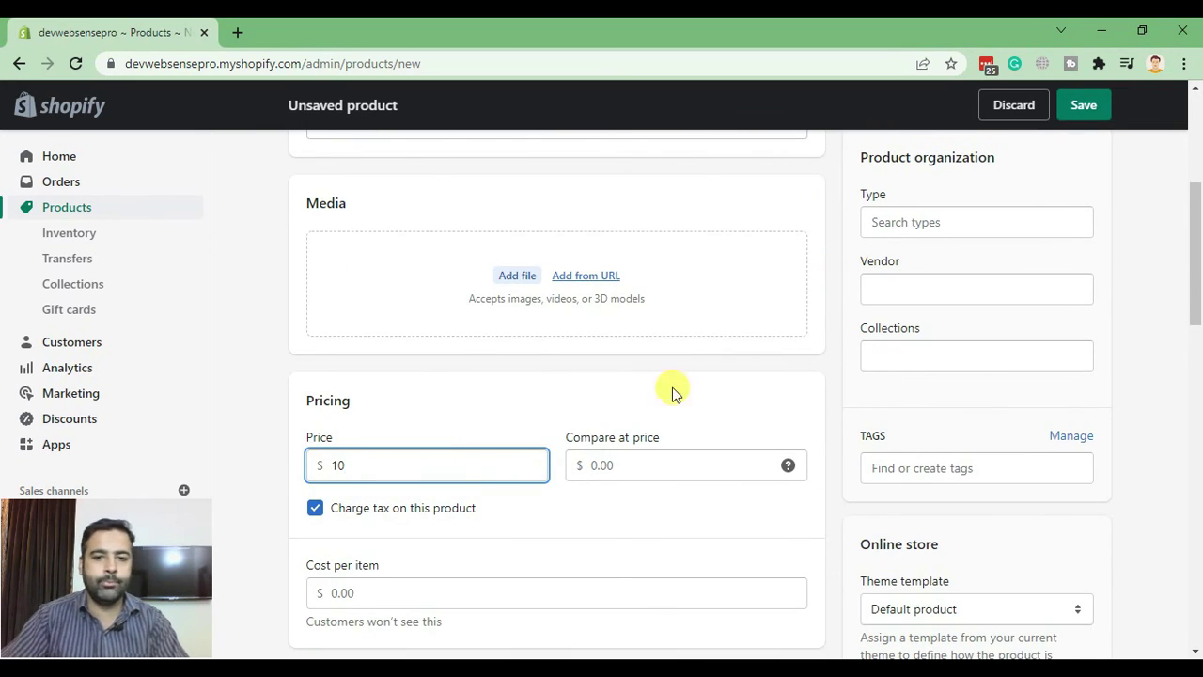
pyautogui.scroll(-4, 836, 317)
pyautogui.scroll(6, 869, 324)
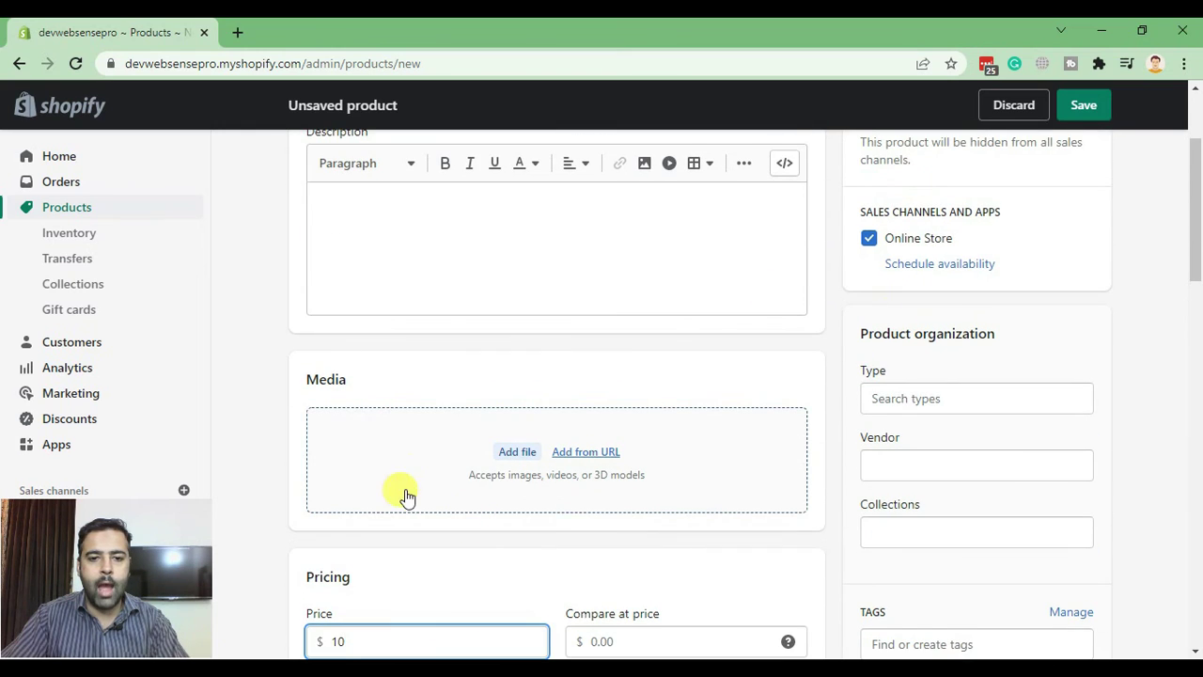
# Step: Upload red-color.jpg as the product's media image
pyautogui.click(481, 490)
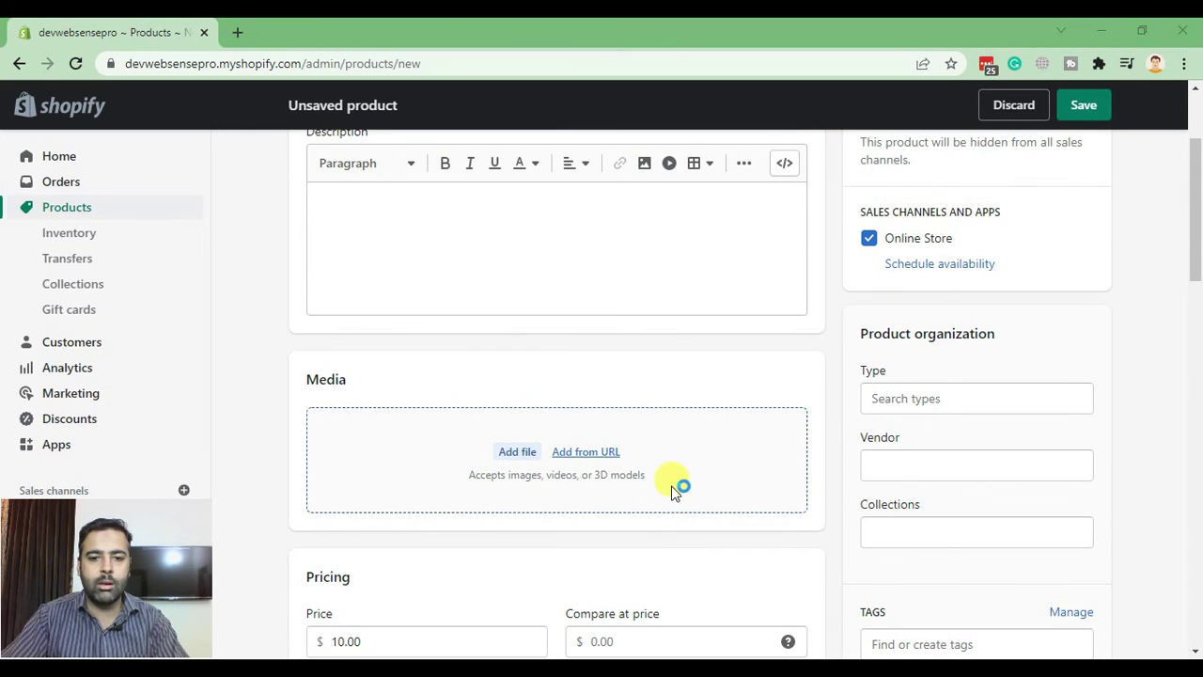
pyautogui.moveTo(938, 365); pyautogui.dragTo(937, 490)
pyautogui.click(862, 381)
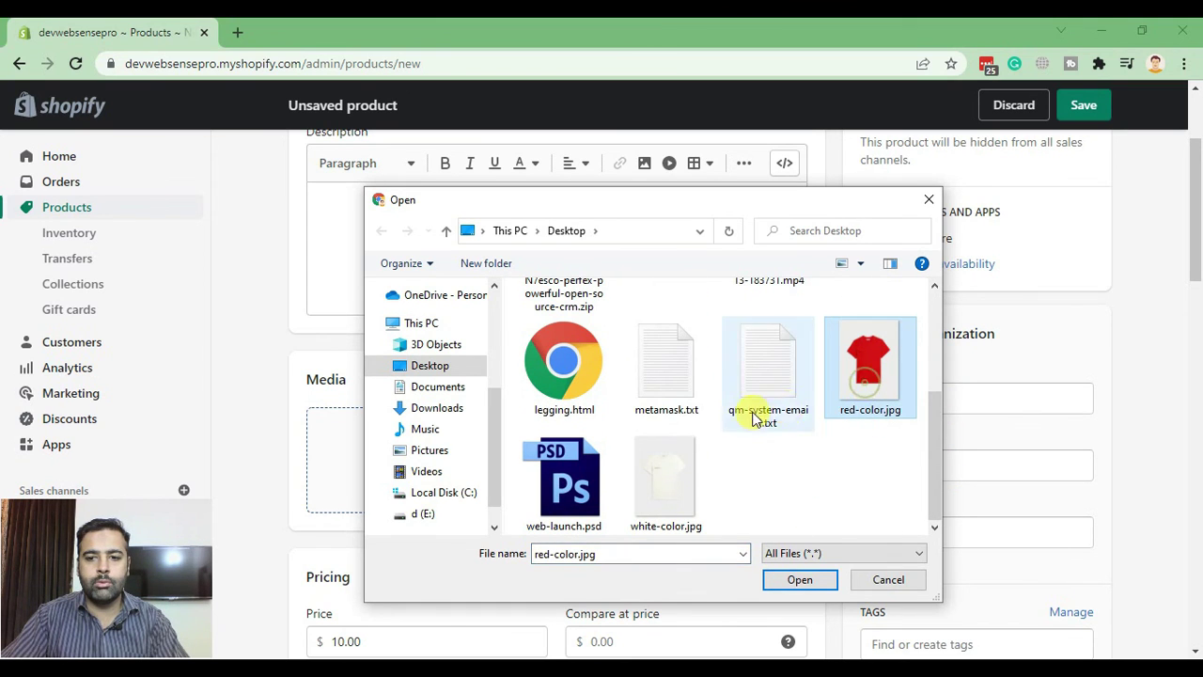
pyautogui.click(800, 579)
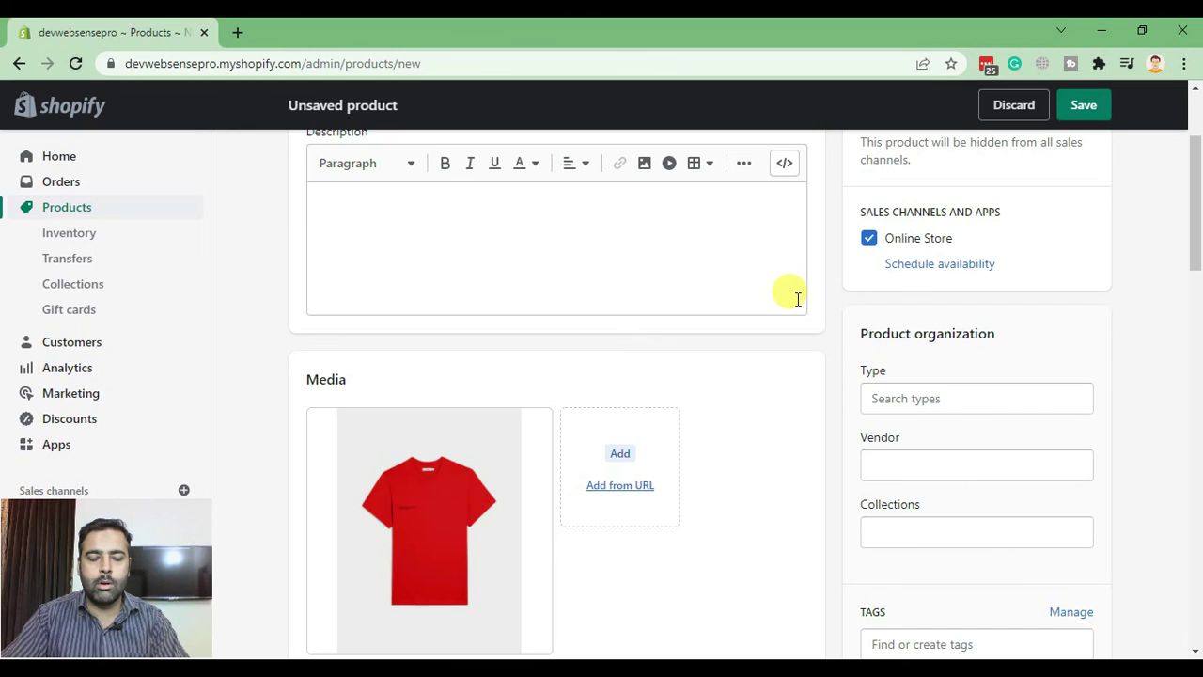
pyautogui.scroll(-5, 797, 298)
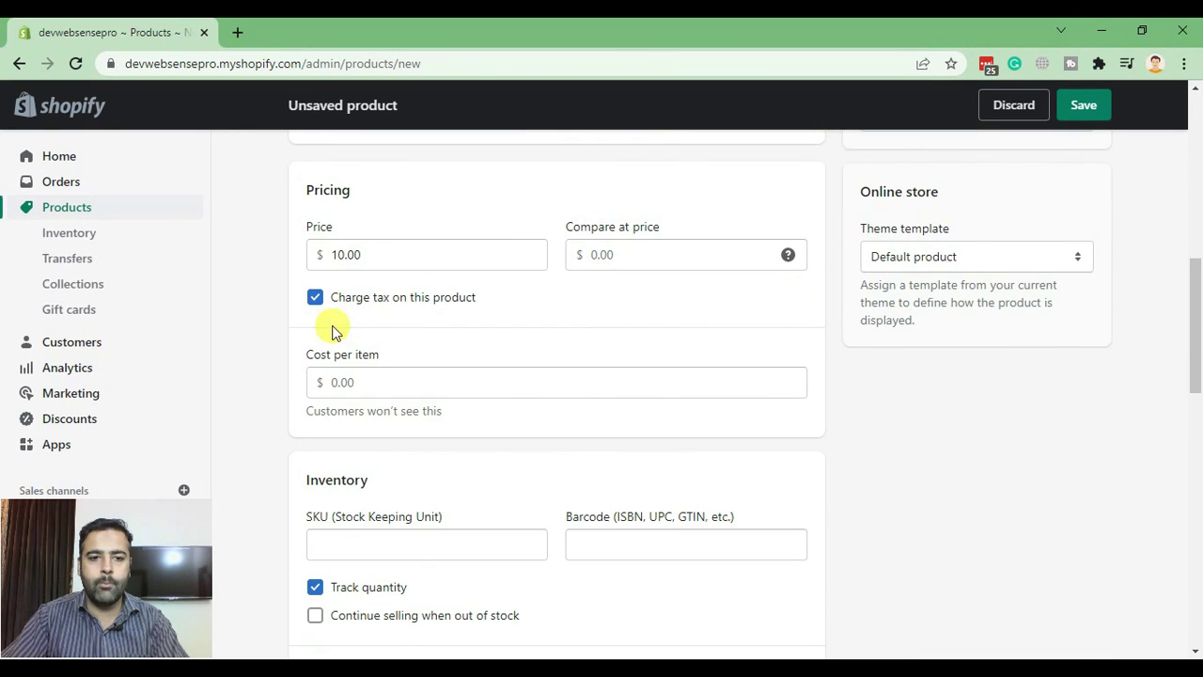
pyautogui.scroll(-8, 749, 310)
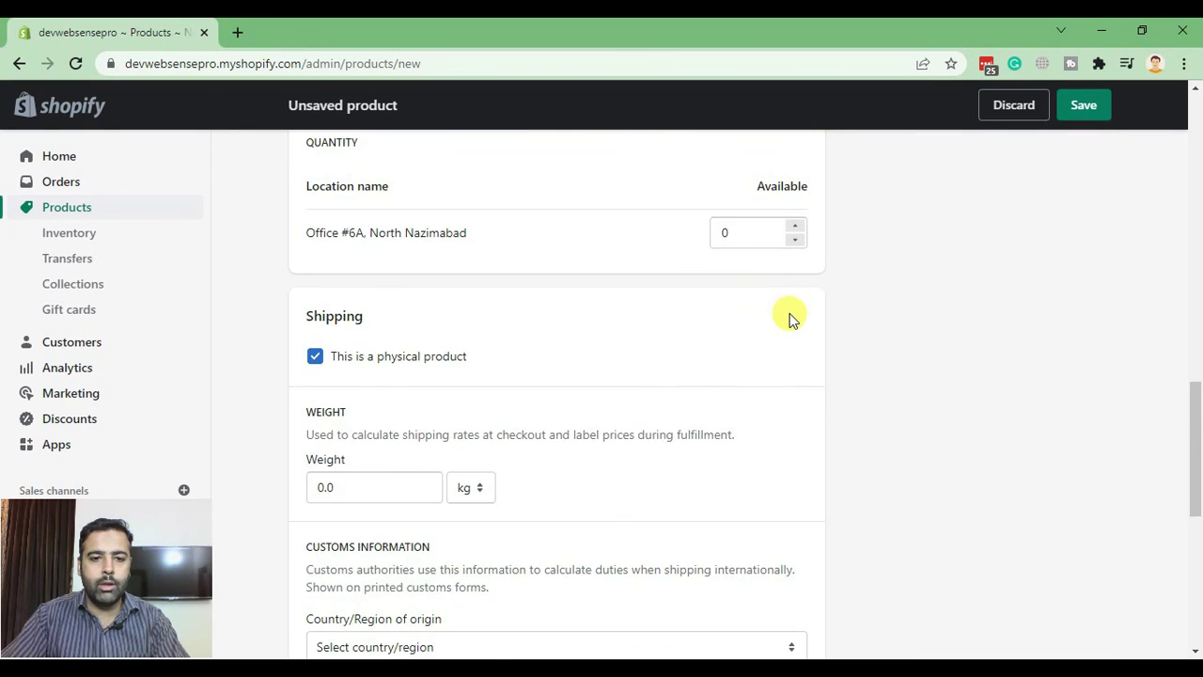
pyautogui.scroll(-4, 789, 317)
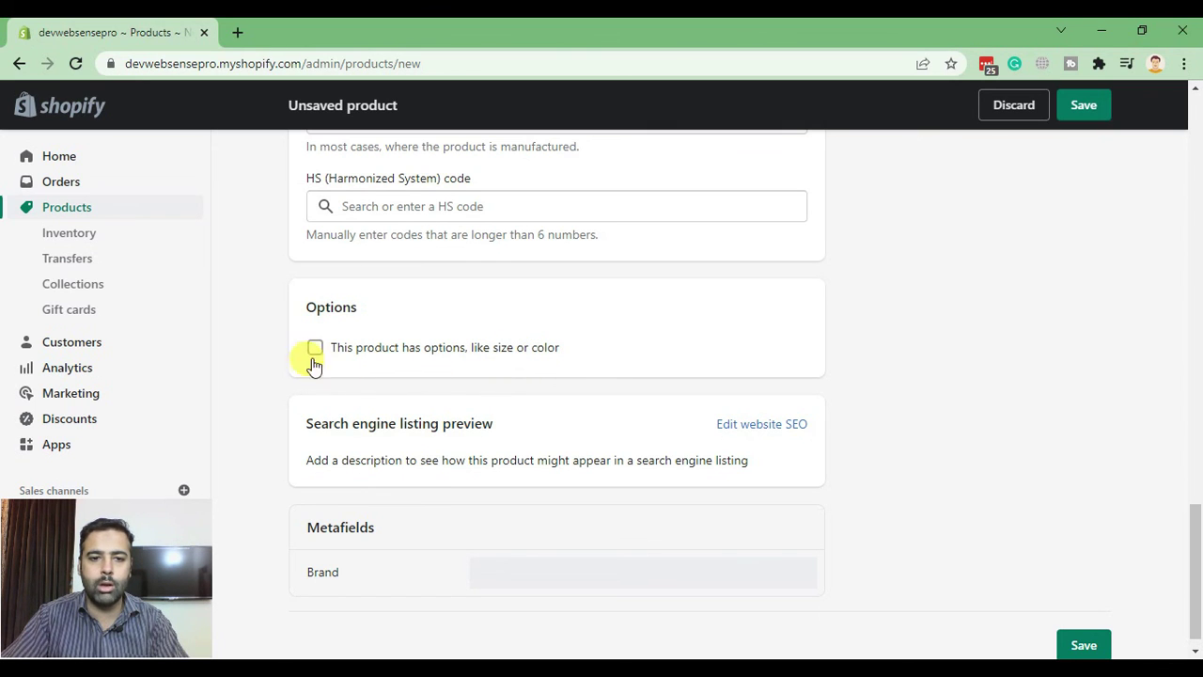
# Step: Name the product option Color and add the values Black, White and Red
pyautogui.scroll(-2, 720, 303)
pyautogui.click(406, 253)
pyautogui.write('Color')
pyautogui.click(548, 344)
pyautogui.click(405, 322)
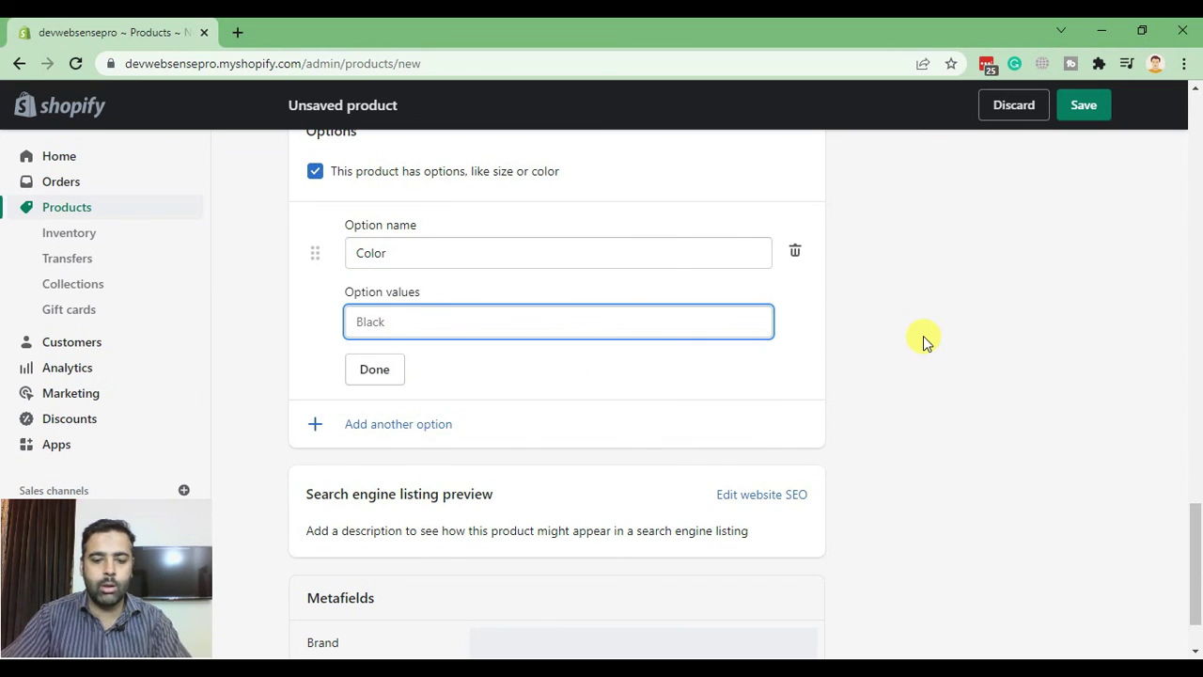
pyautogui.write('Black')
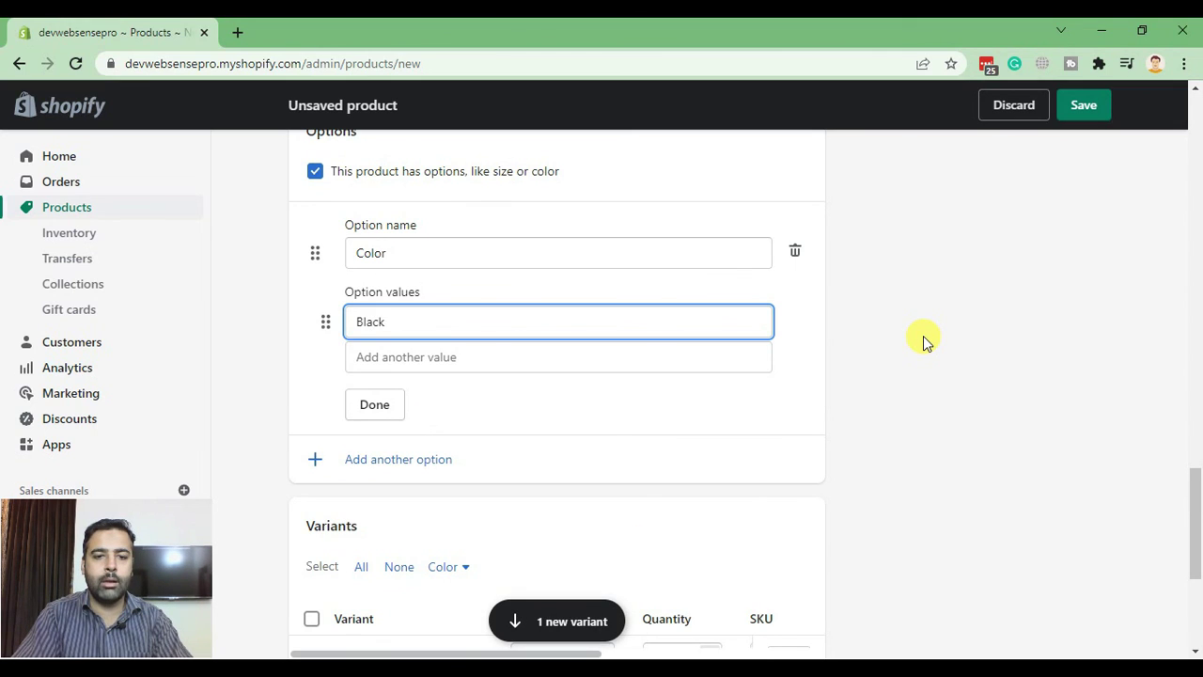
pyautogui.press('Tab')
pyautogui.write('Wh')
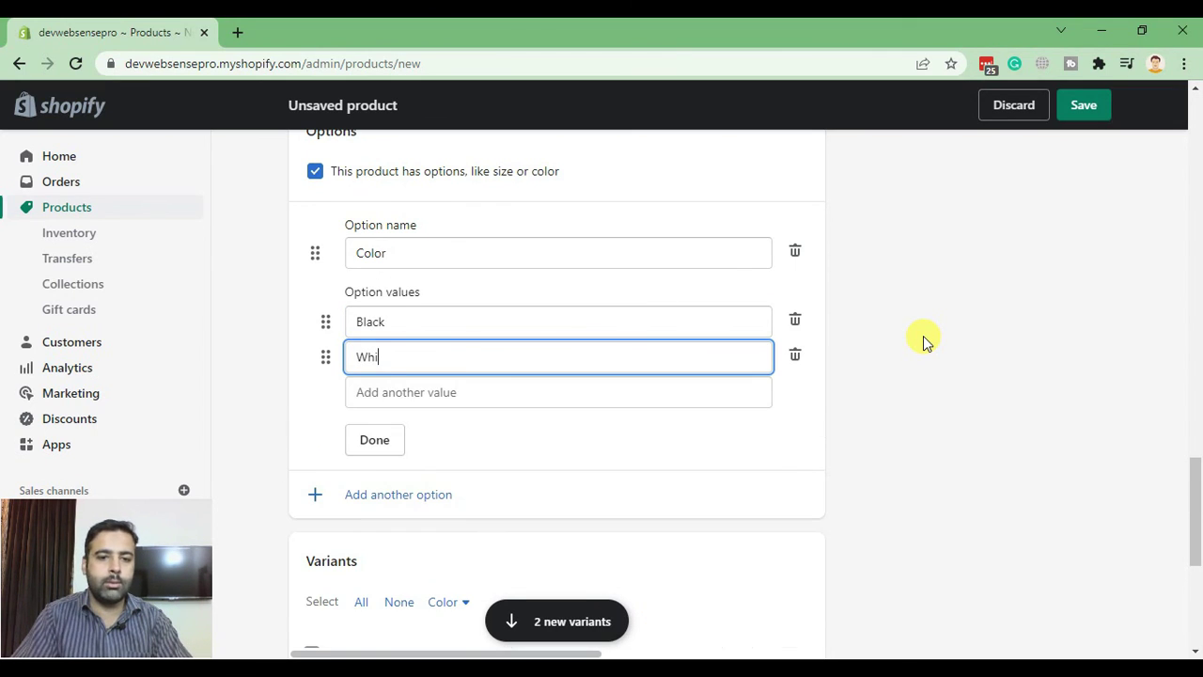
pyautogui.press('Tab')
pyautogui.press('Tab')
pyautogui.write('Red')
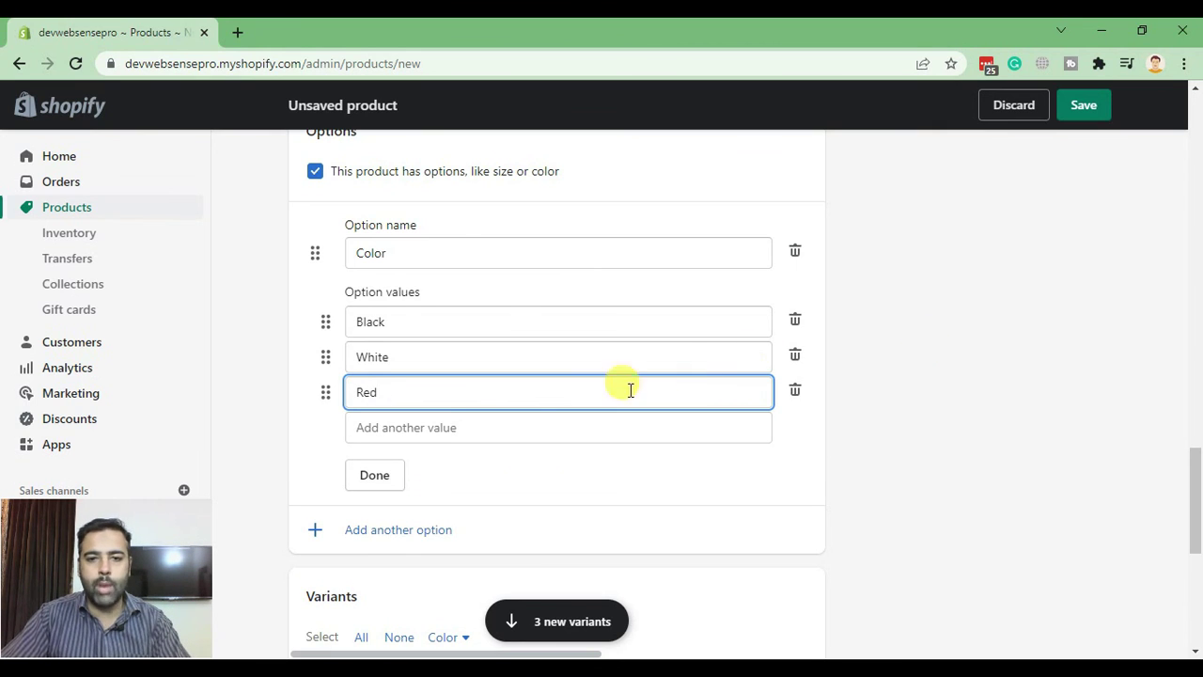
# Step: Move Red to the top of the Color values, finish the option, and save the product
pyautogui.moveTo(324, 391); pyautogui.dragTo(354, 323)
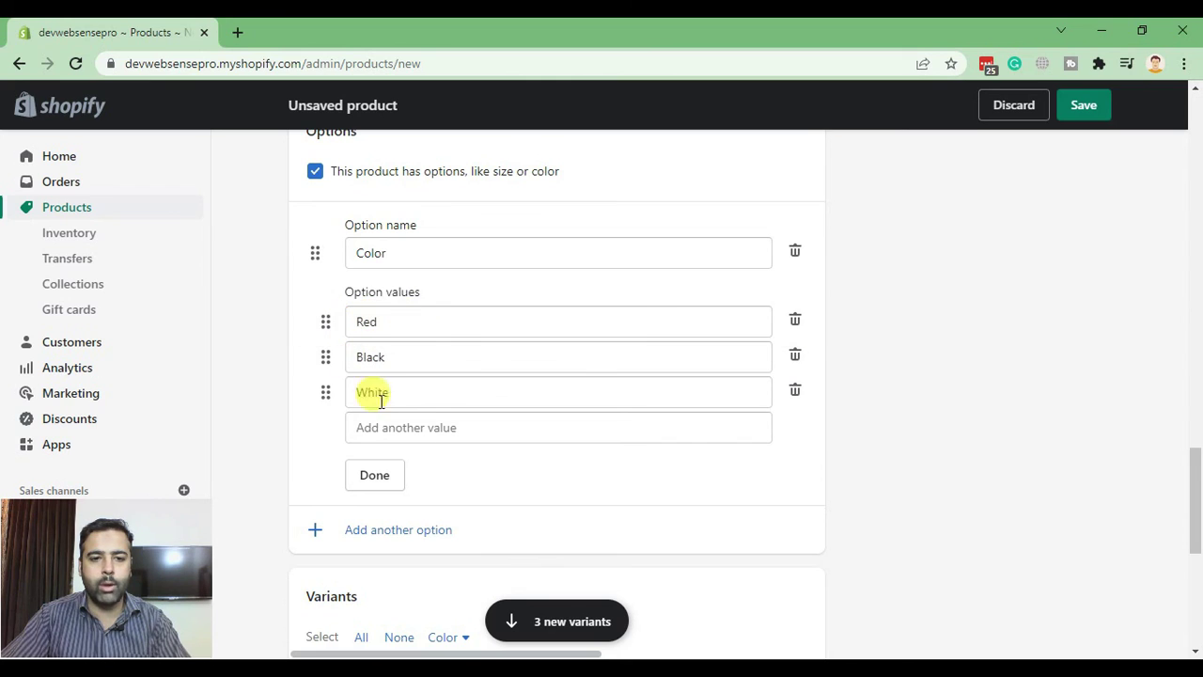
pyautogui.click(373, 481)
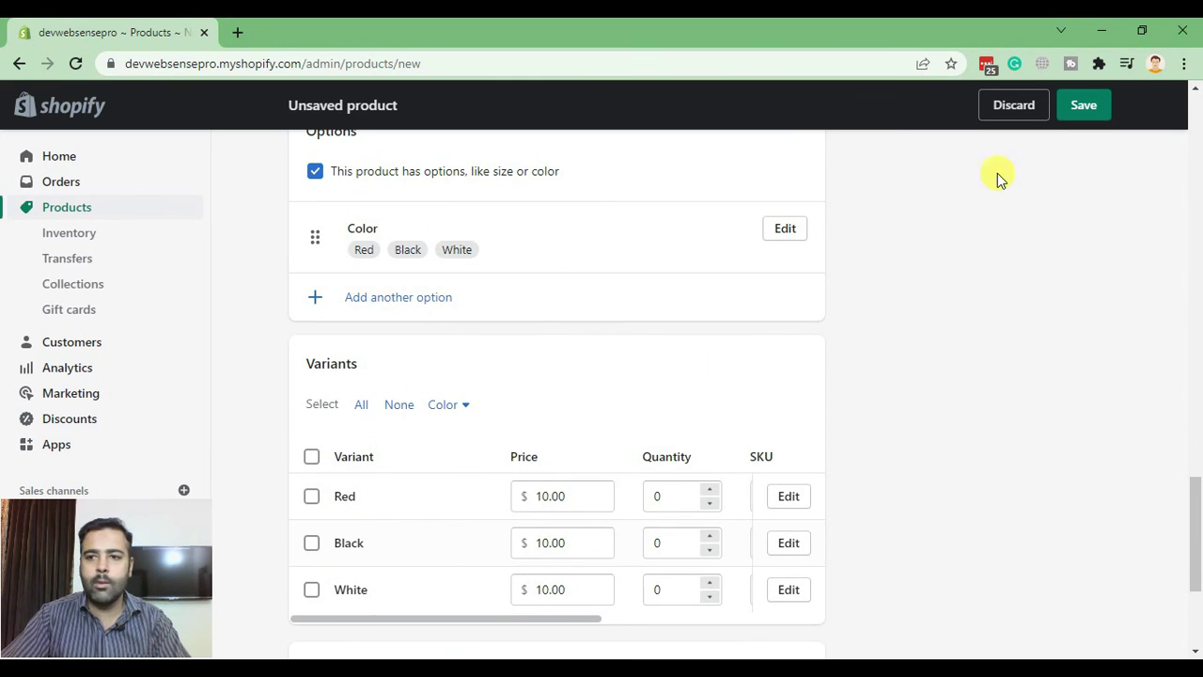
pyautogui.click(1085, 108)
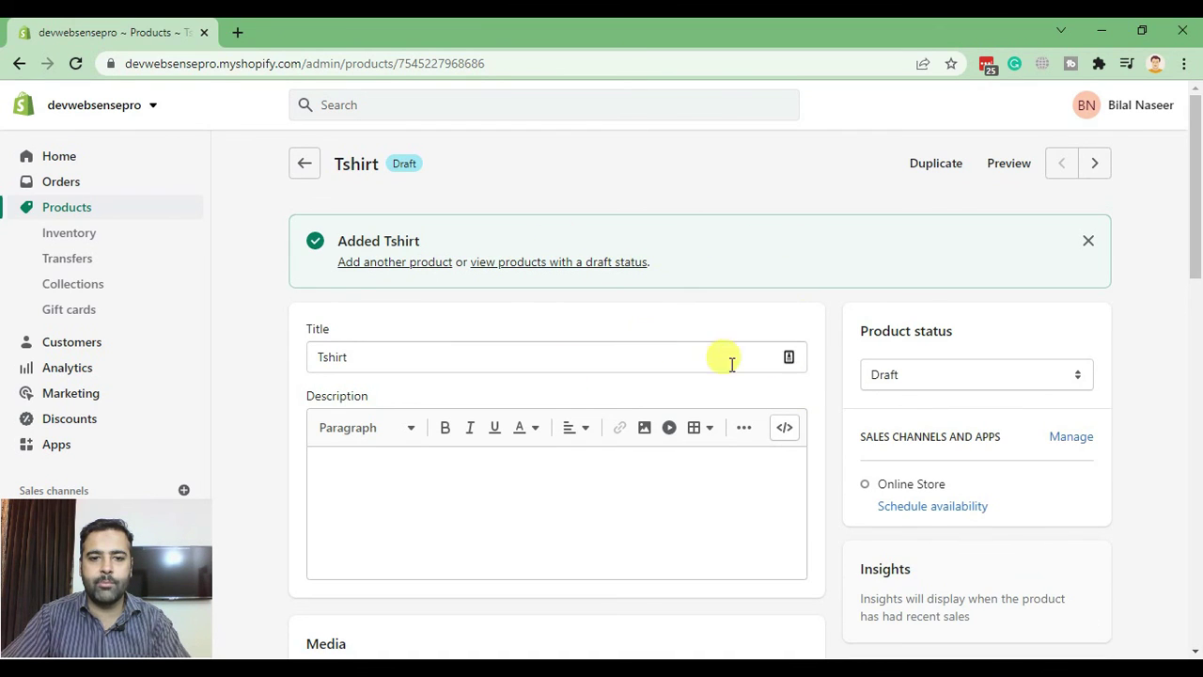
# Step: Change the Tshirt's product status from Draft to Active and save
pyautogui.click(992, 378)
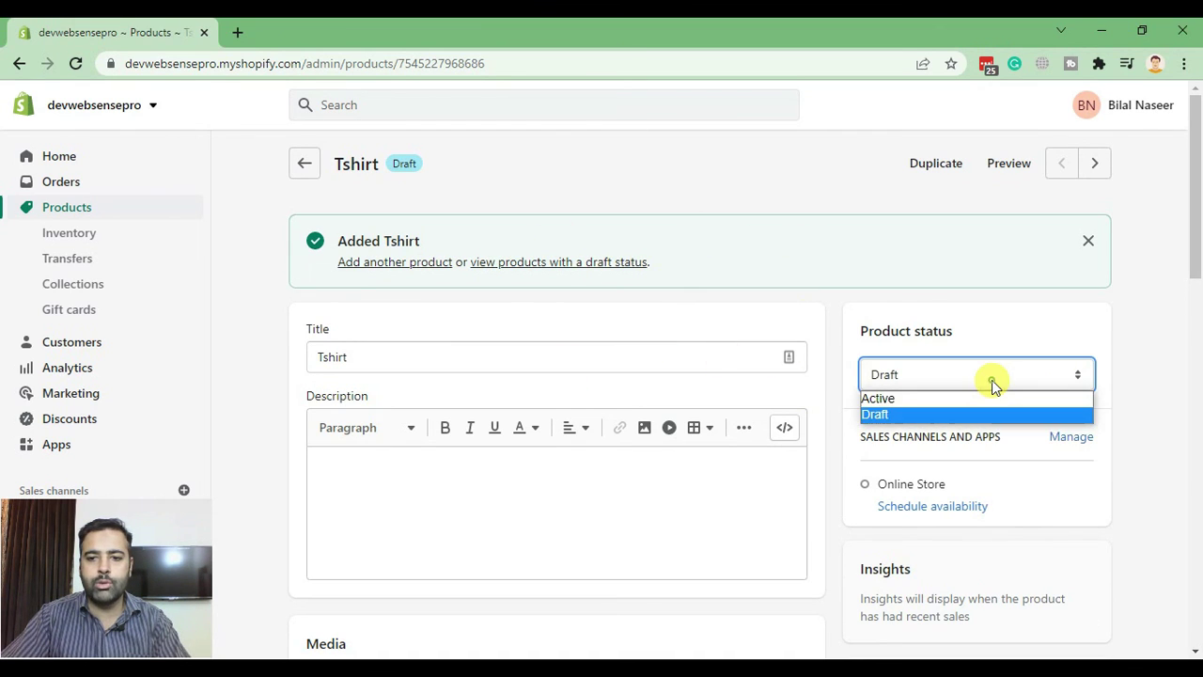
pyautogui.click(892, 400)
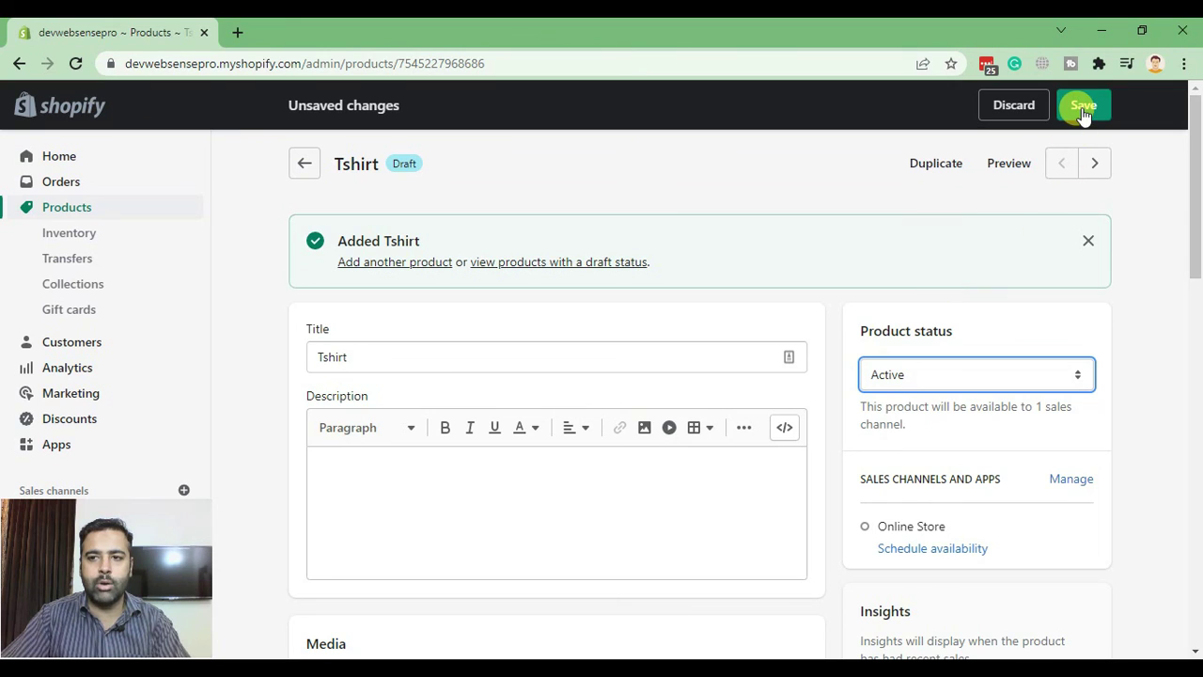
pyautogui.click(1083, 107)
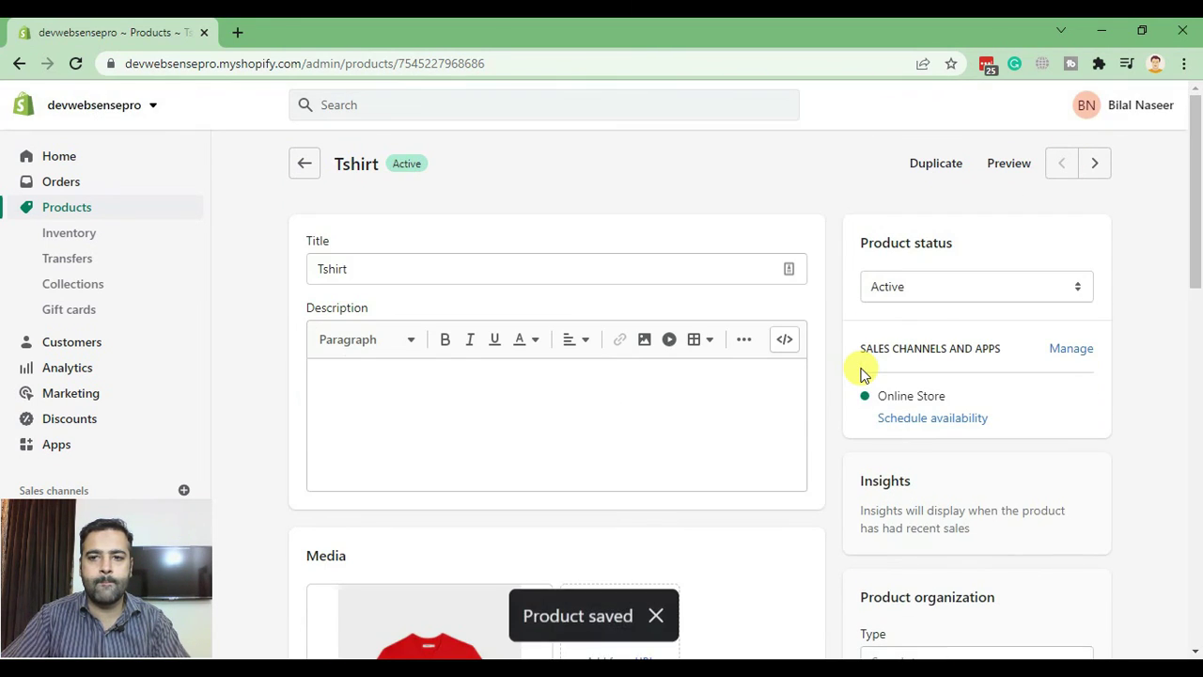
pyautogui.moveTo(64, 609); pyautogui.dragTo(1042, 611)
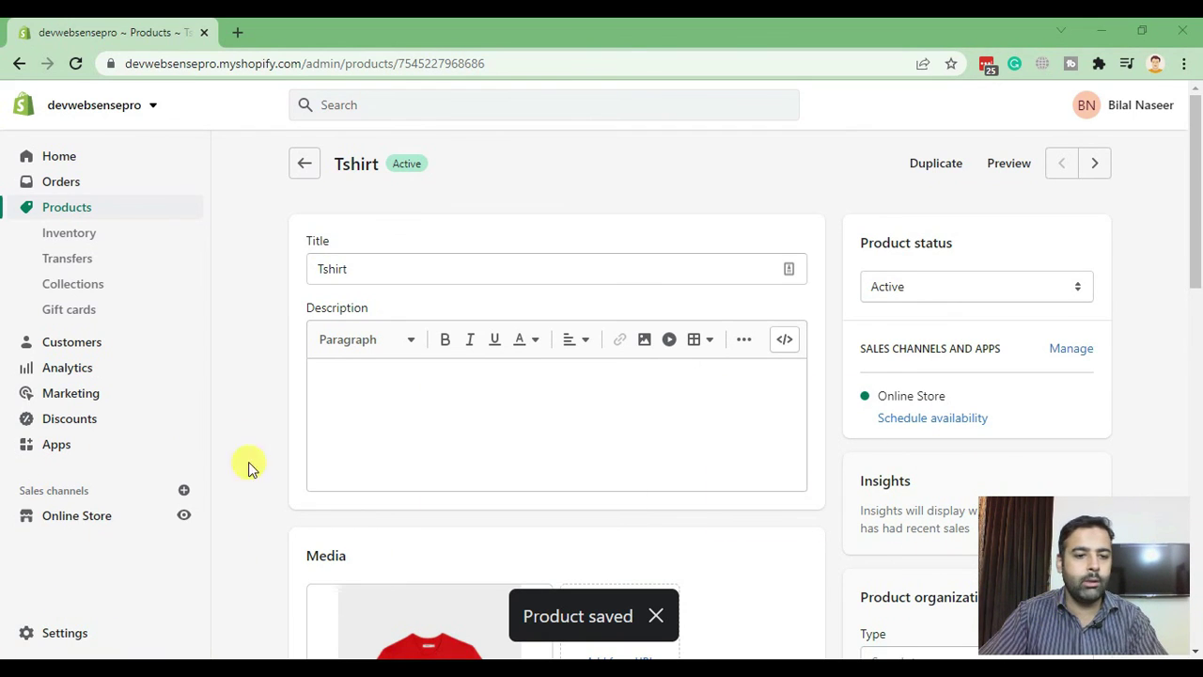
# Step: Go to Settings > Metafields > Variants and begin a new definition
pyautogui.click(29, 639)
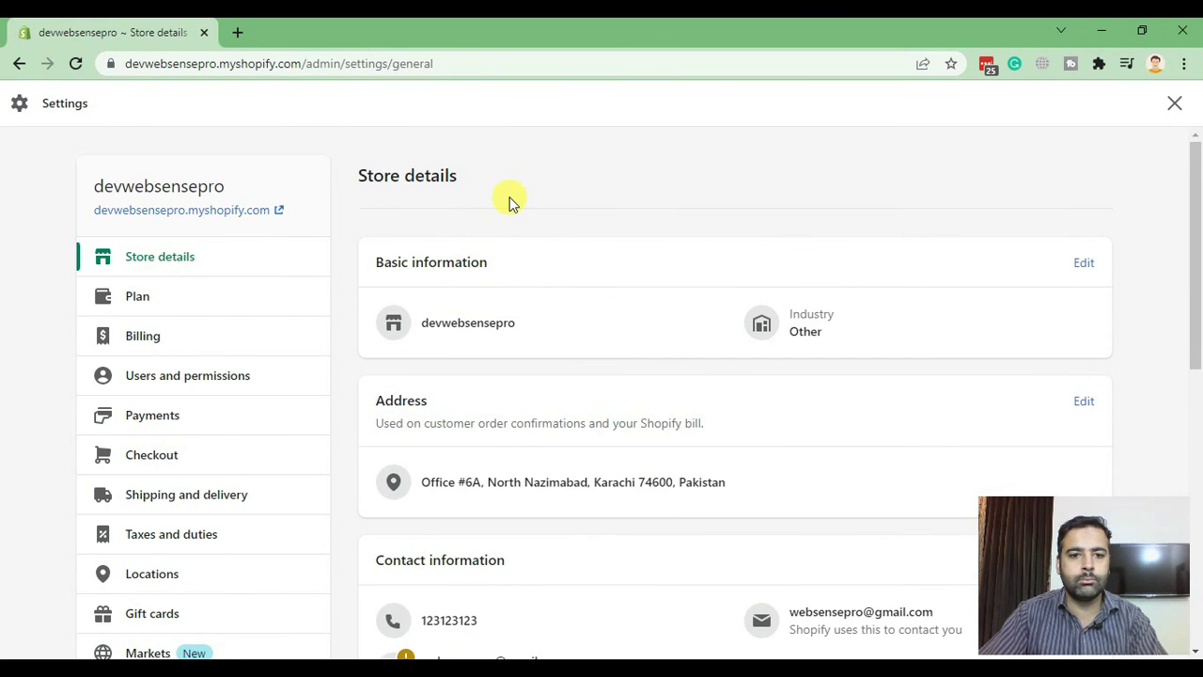
pyautogui.scroll(-6, 204, 399)
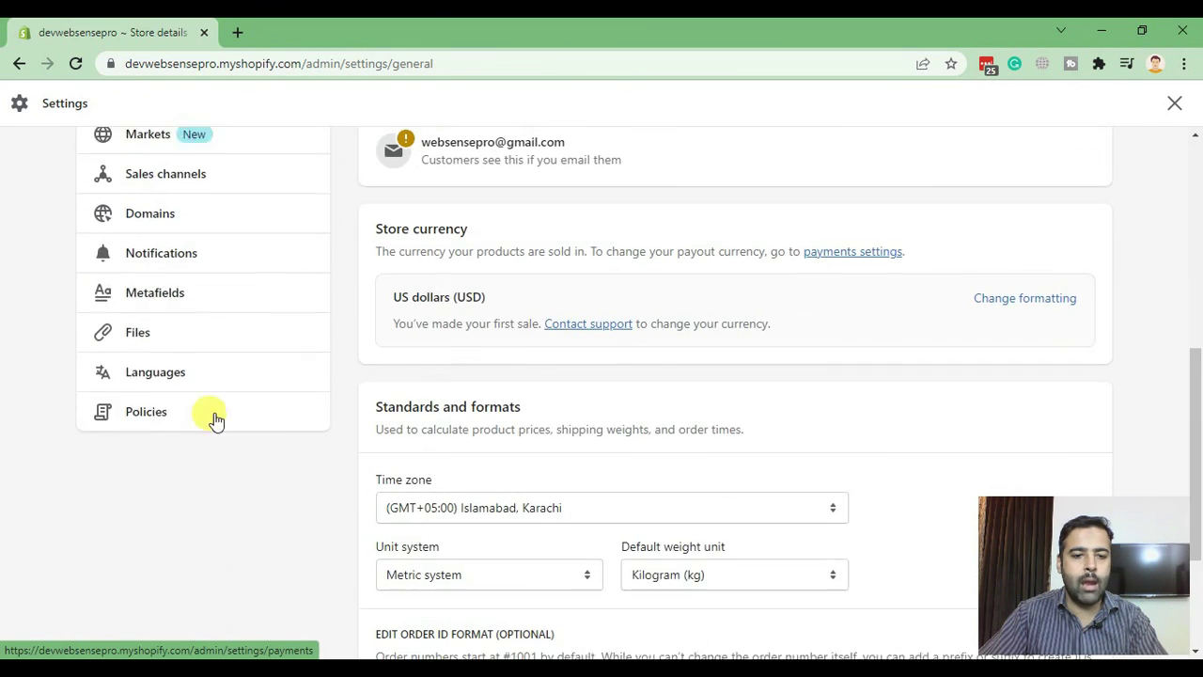
pyautogui.click(143, 295)
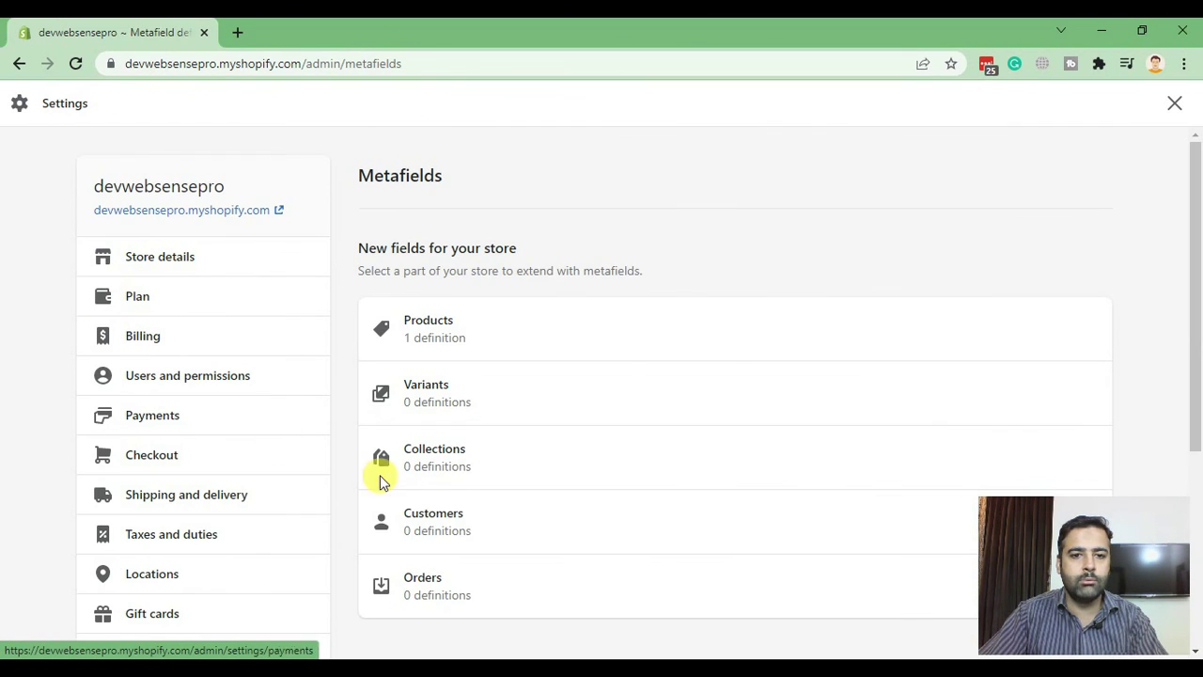
pyautogui.click(461, 407)
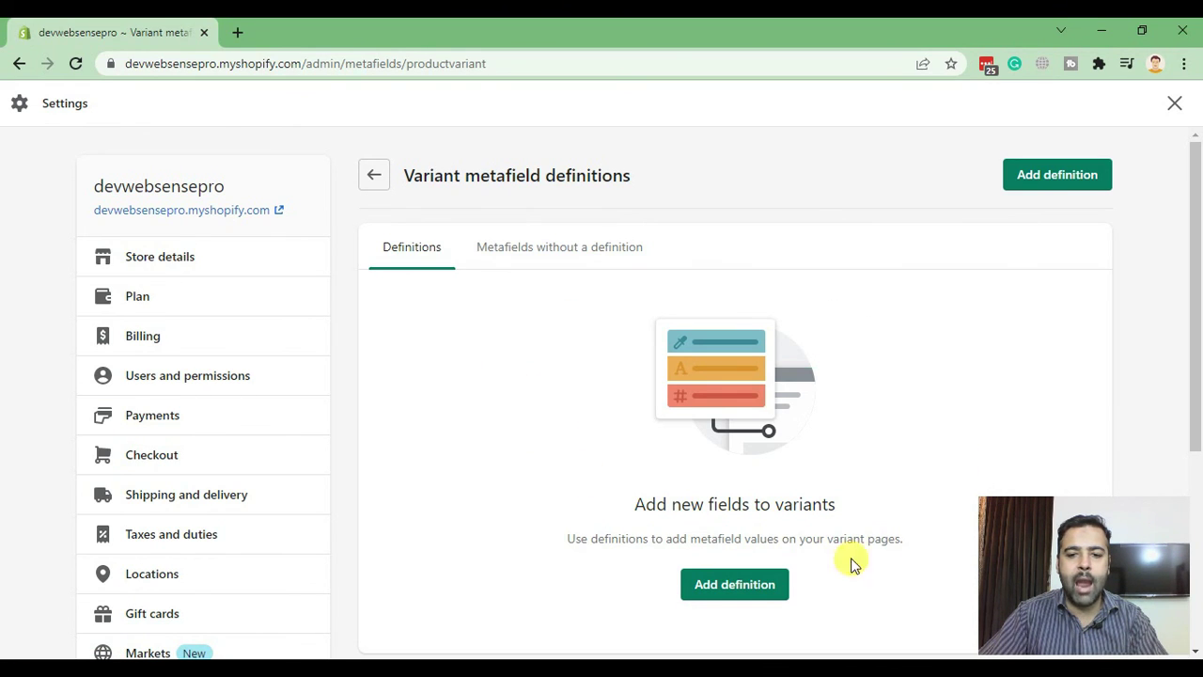
pyautogui.click(738, 585)
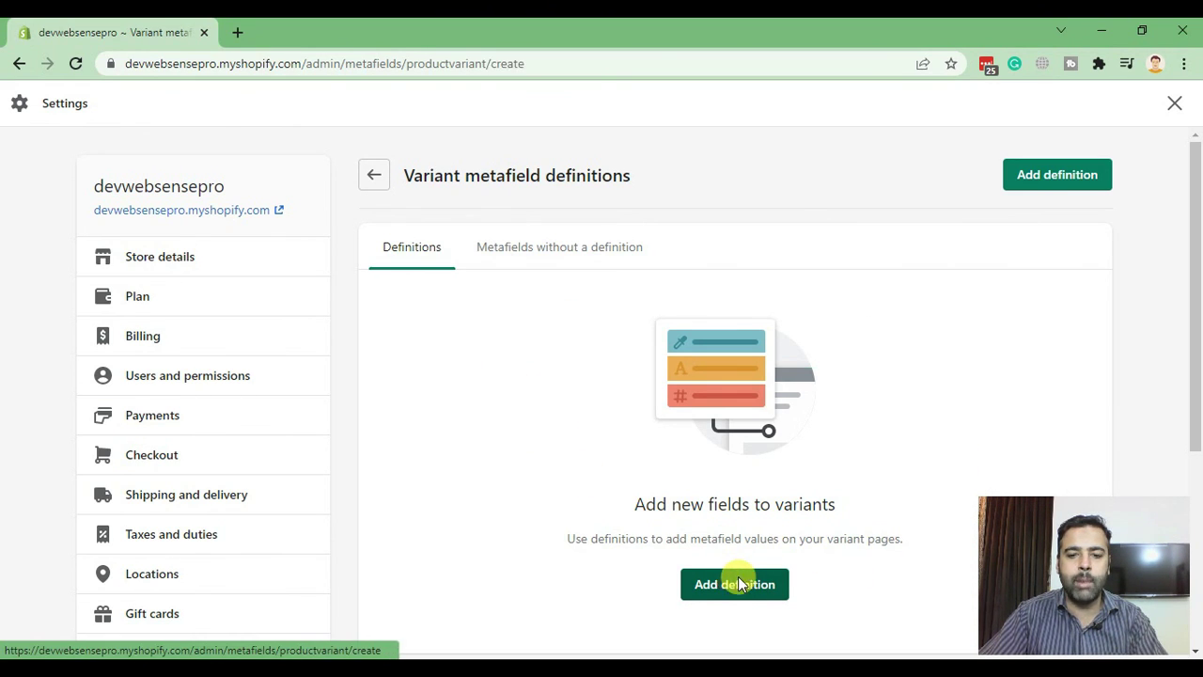
# Step: Save a variant metafield named Color, key color.values, with the Color content type
pyautogui.click(493, 270)
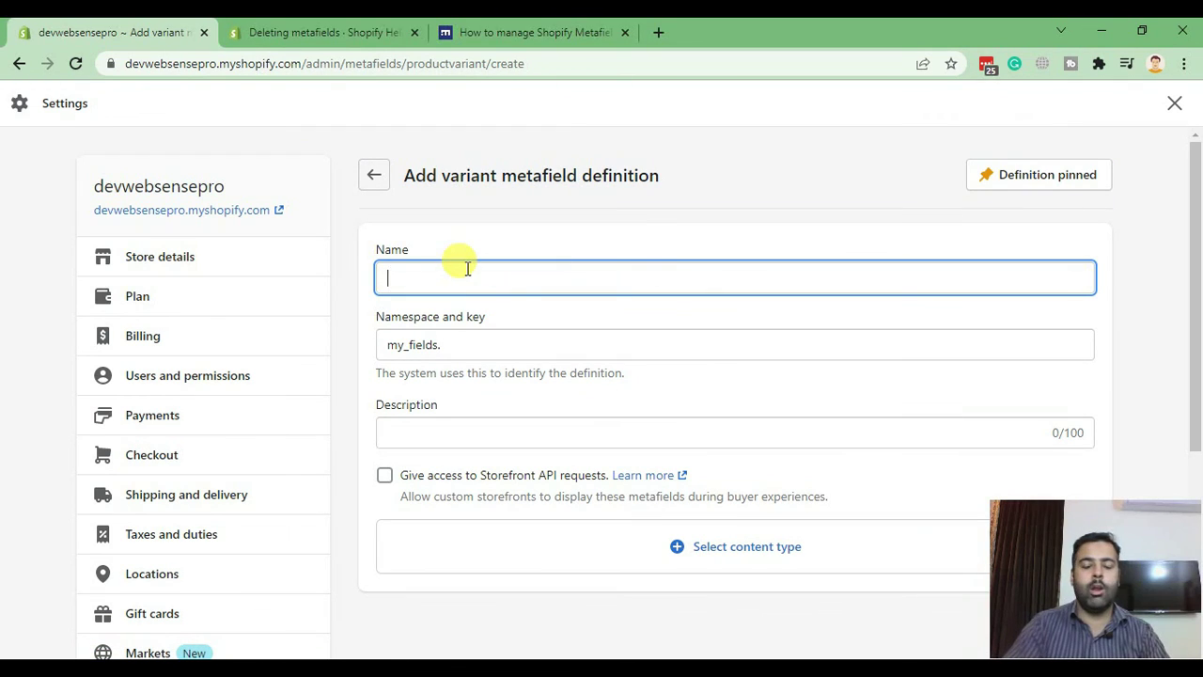
pyautogui.write('Cl')
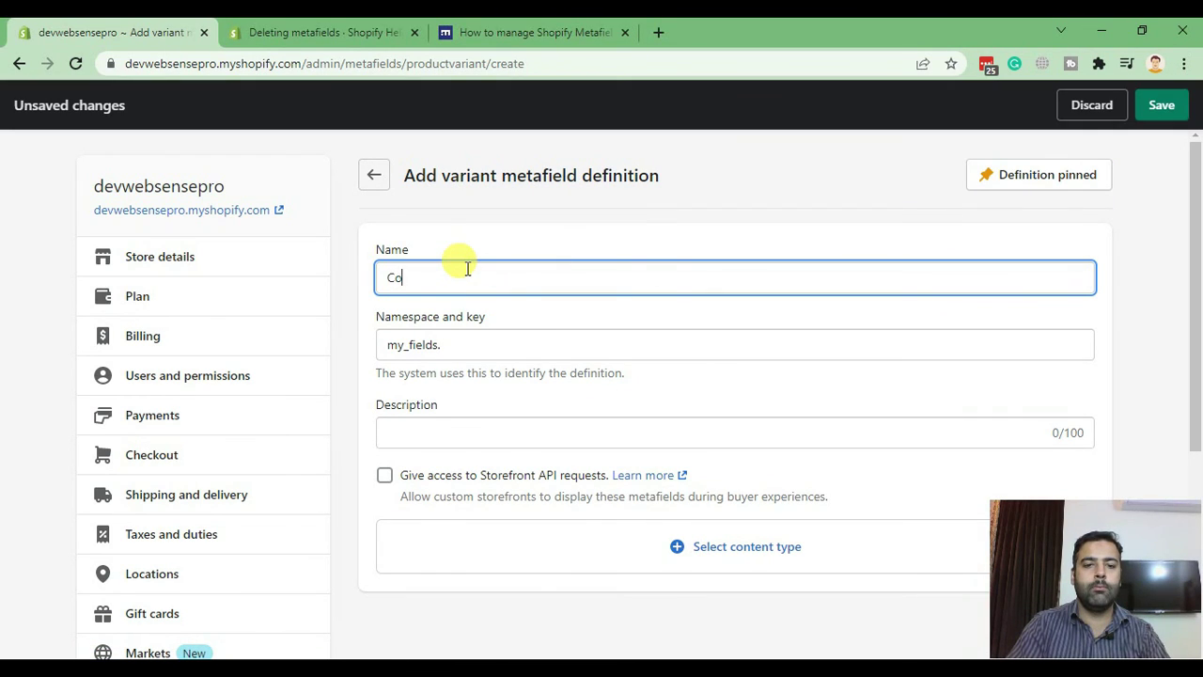
pyautogui.write('lor')
pyautogui.press('Tab')
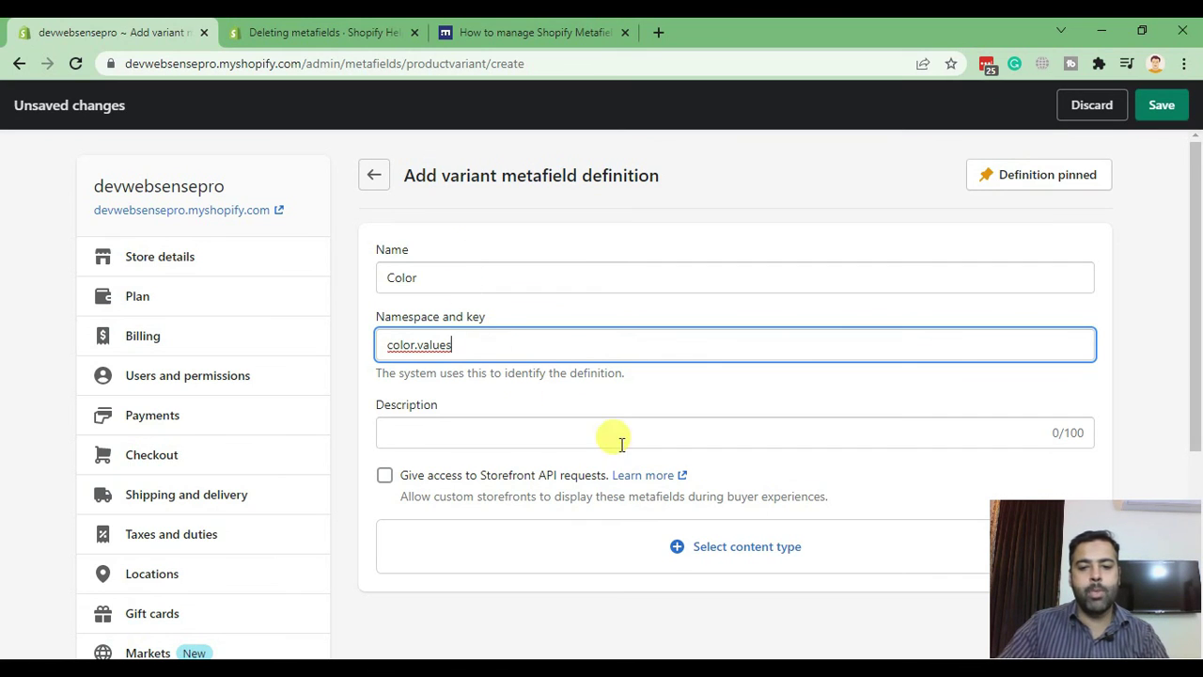
pyautogui.click(762, 556)
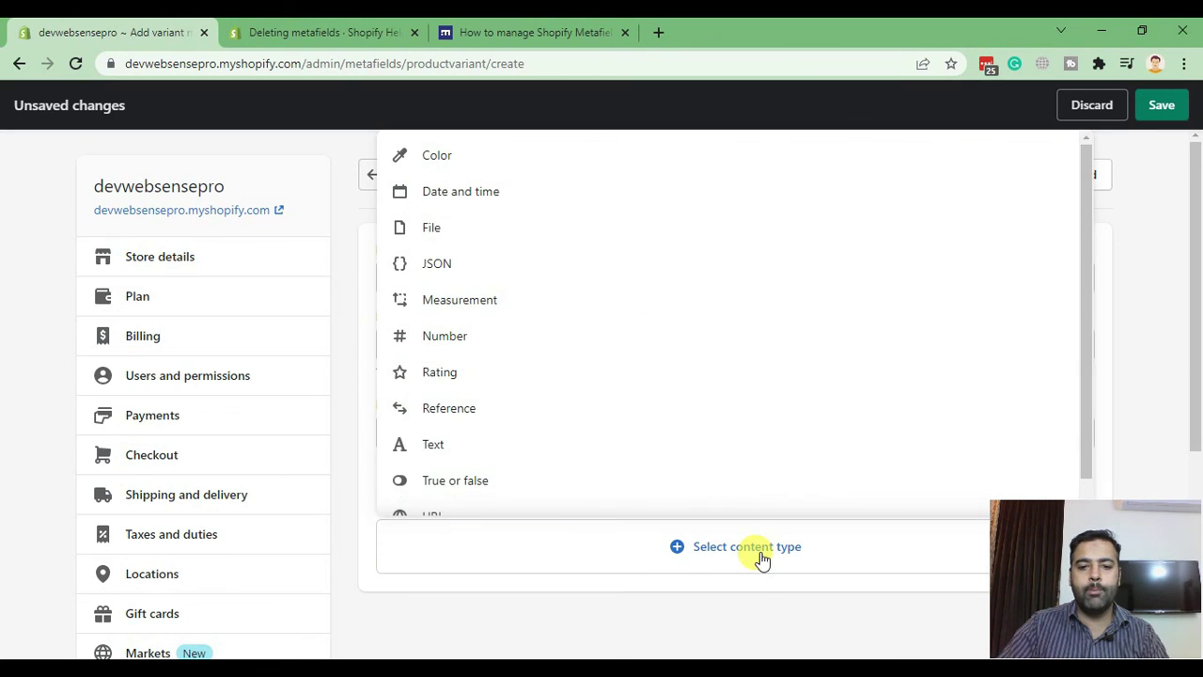
pyautogui.click(504, 167)
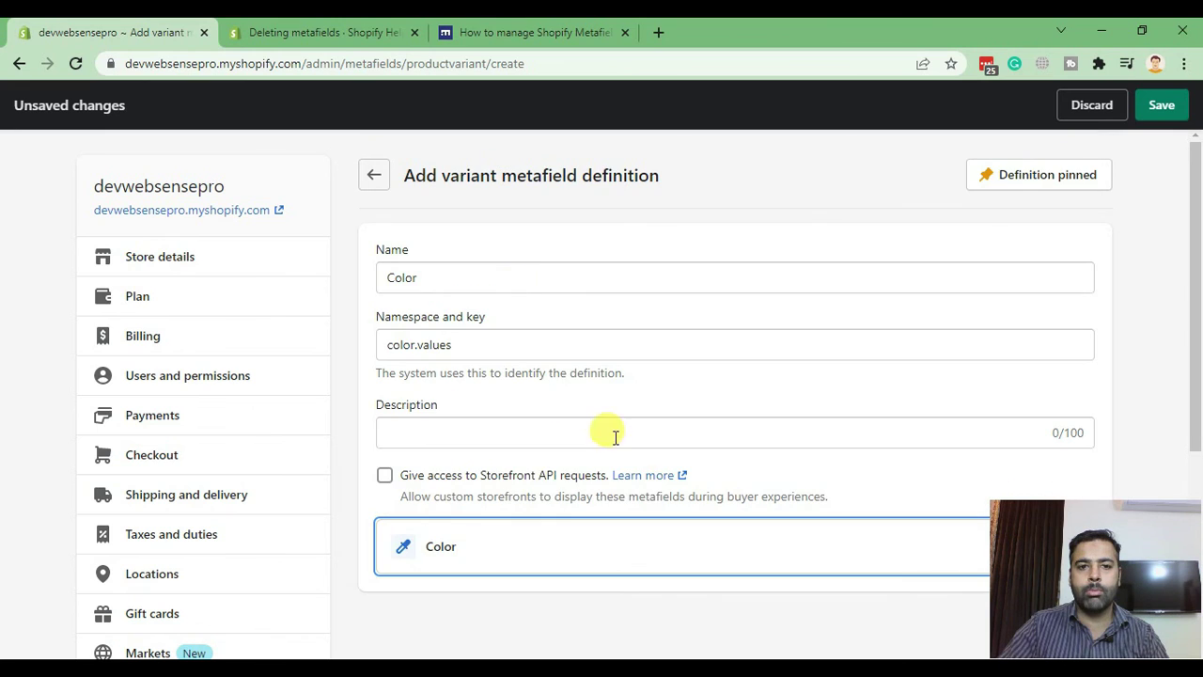
pyautogui.click(1154, 111)
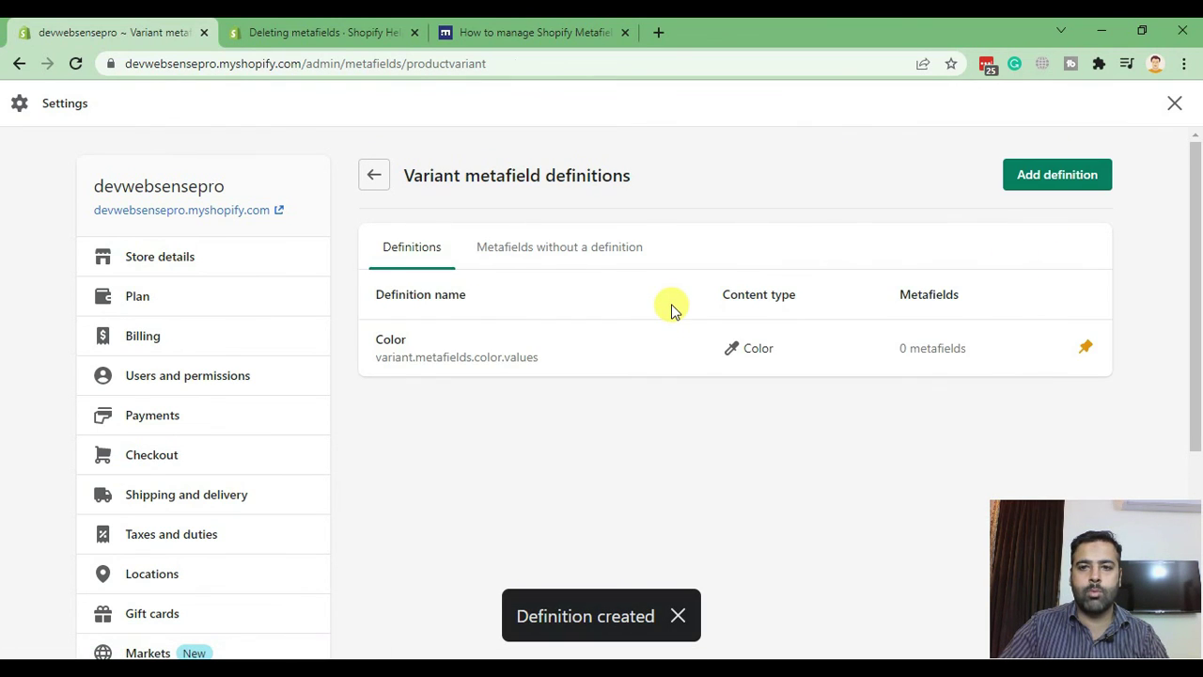
# Step: Leave settings, open the Tshirt product, and edit its Red variant
pyautogui.click(1175, 105)
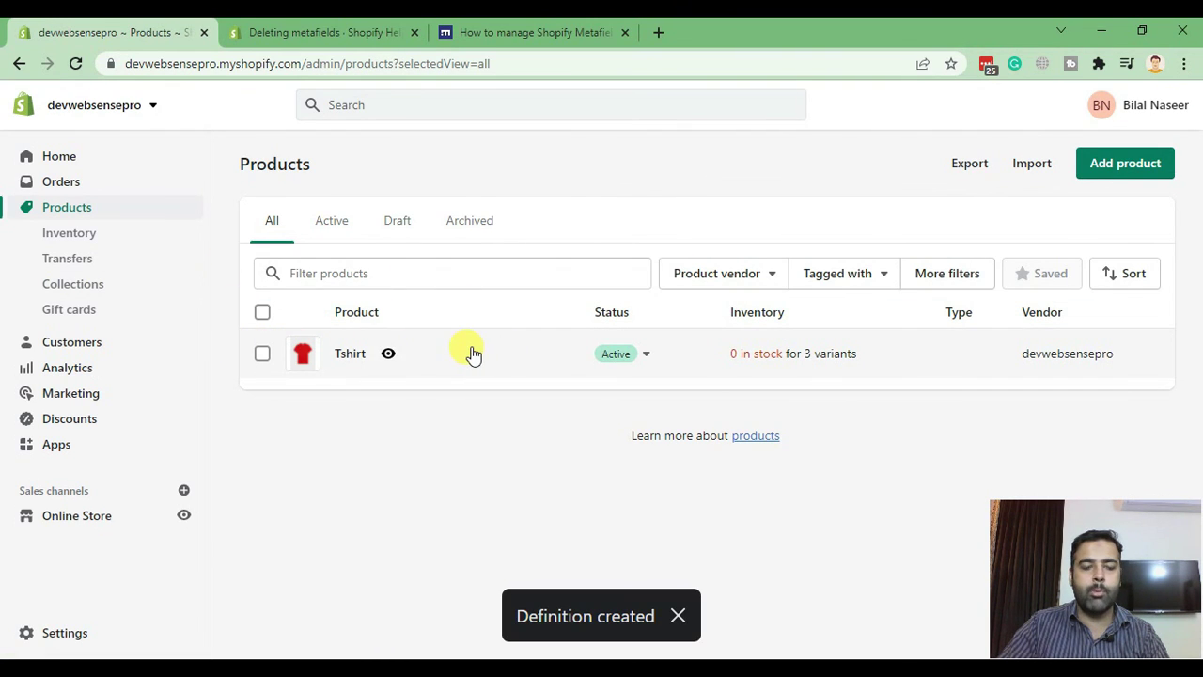
pyautogui.click(344, 356)
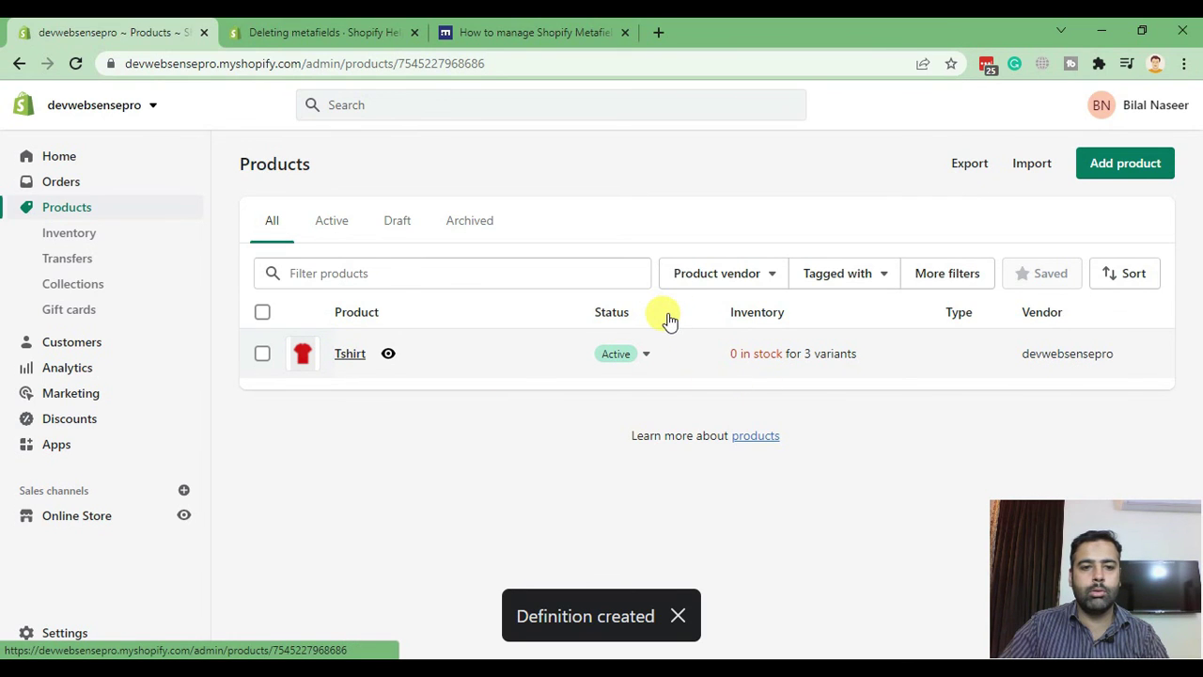
pyautogui.scroll(-6, 843, 222)
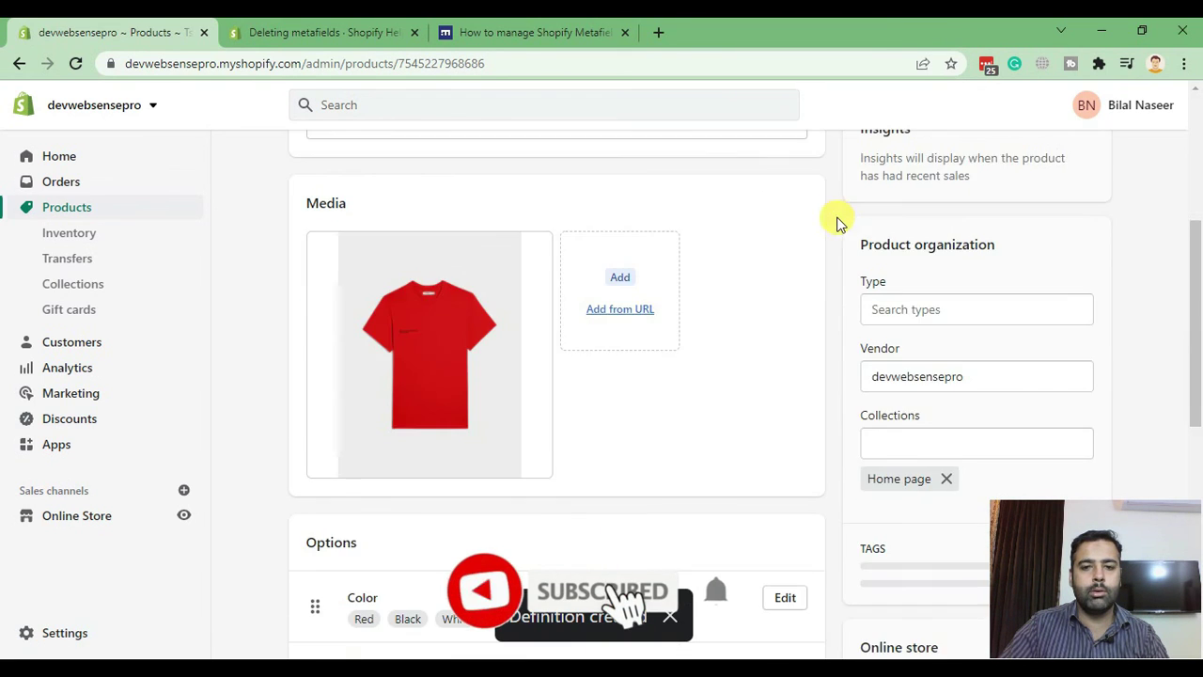
pyautogui.scroll(-2, 843, 223)
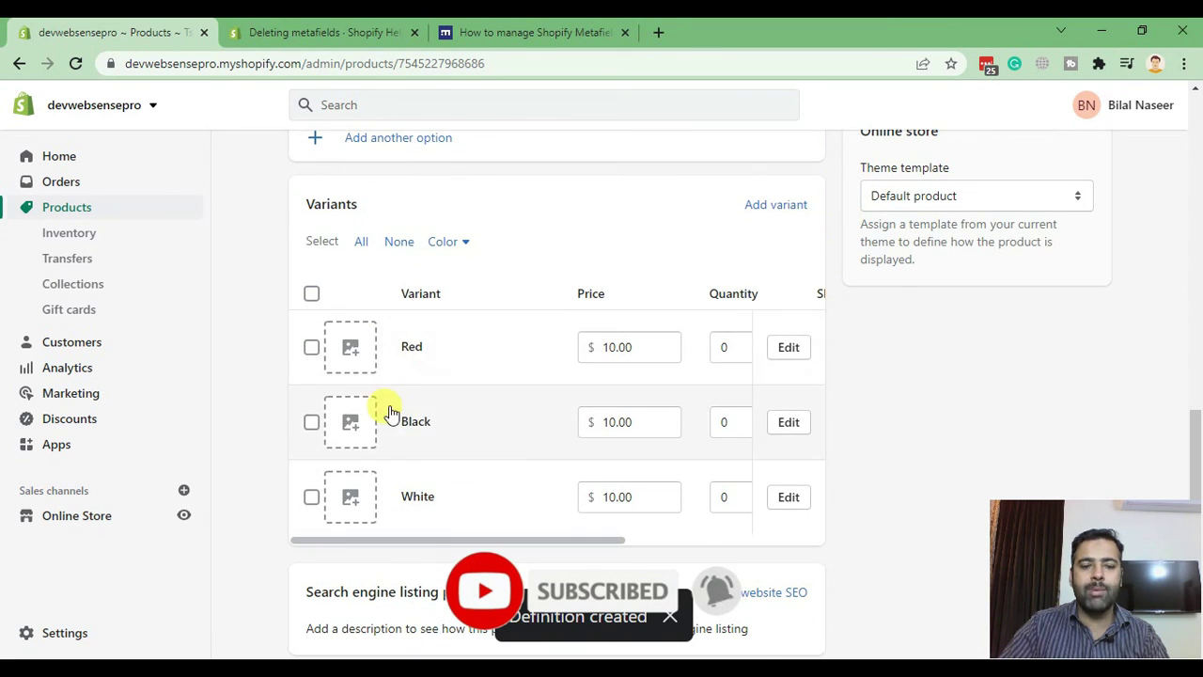
pyautogui.click(781, 348)
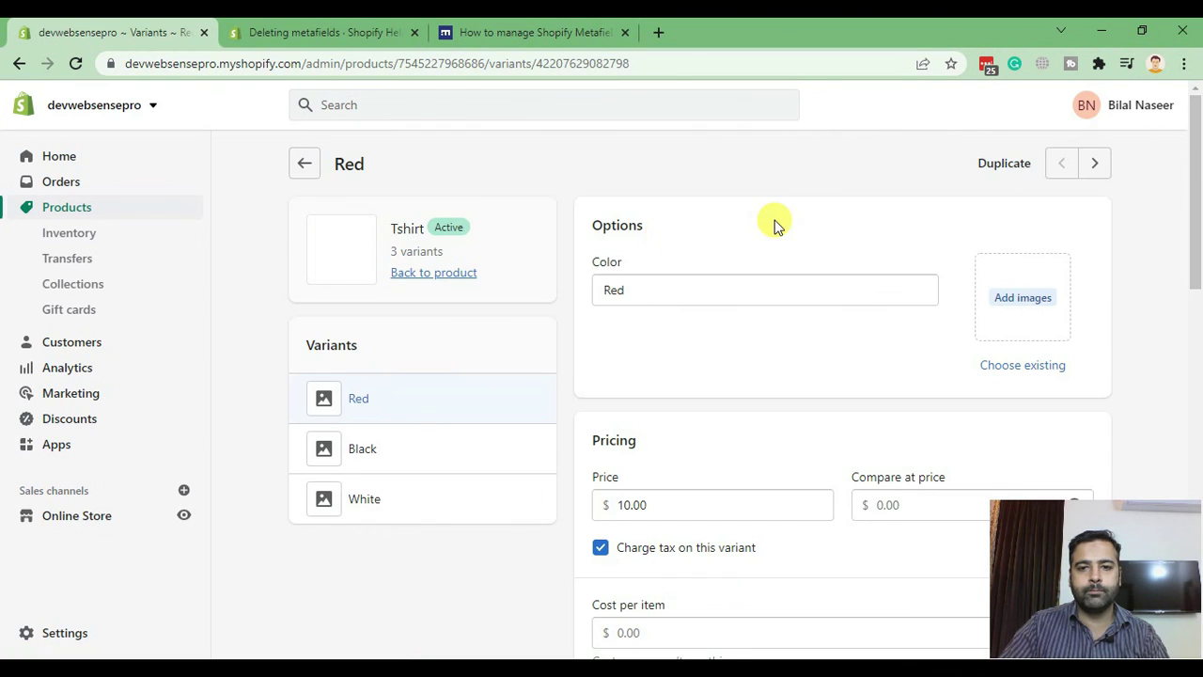
# Step: Assign the red T-shirt image to the Red variant
pyautogui.scroll(-1, 777, 225)
pyautogui.scroll(1, 776, 225)
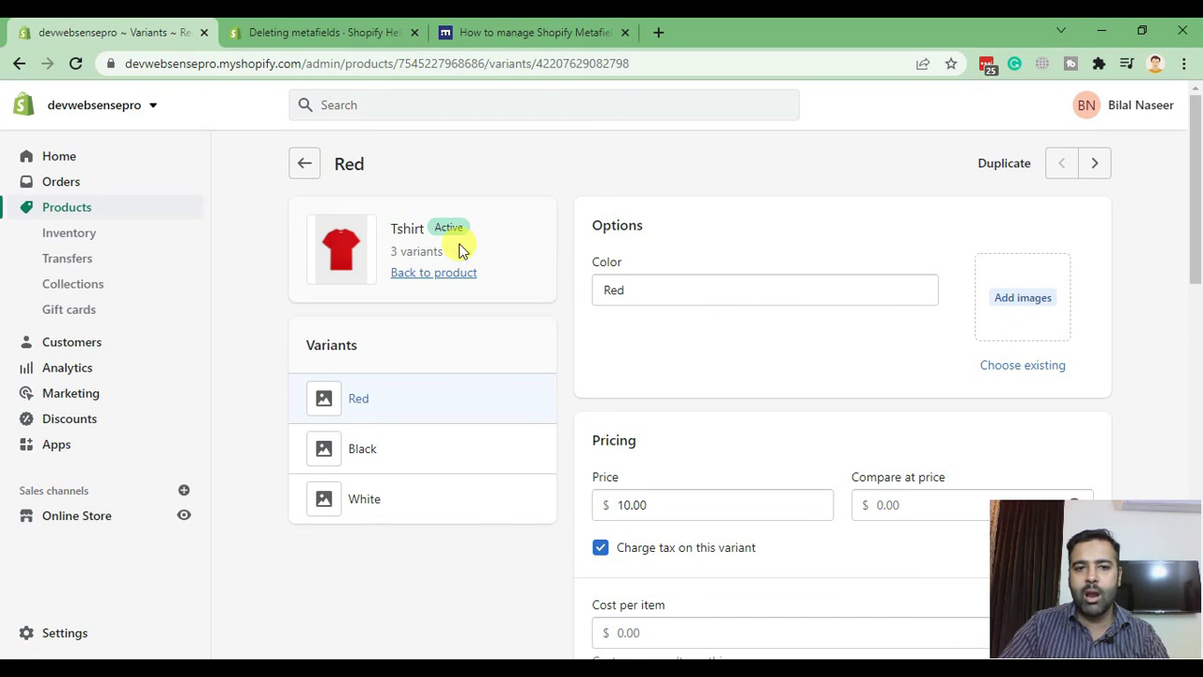
pyautogui.moveTo(591, 287); pyautogui.dragTo(687, 333)
pyautogui.click(684, 327)
pyautogui.click(1006, 301)
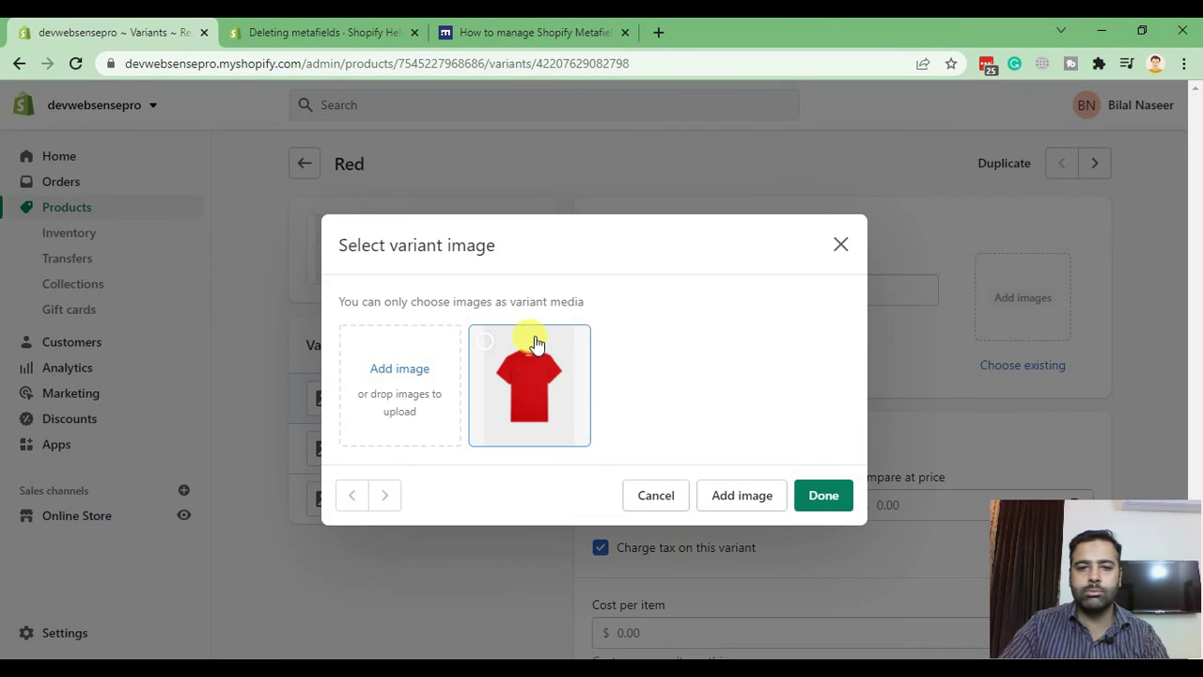
pyautogui.click(553, 398)
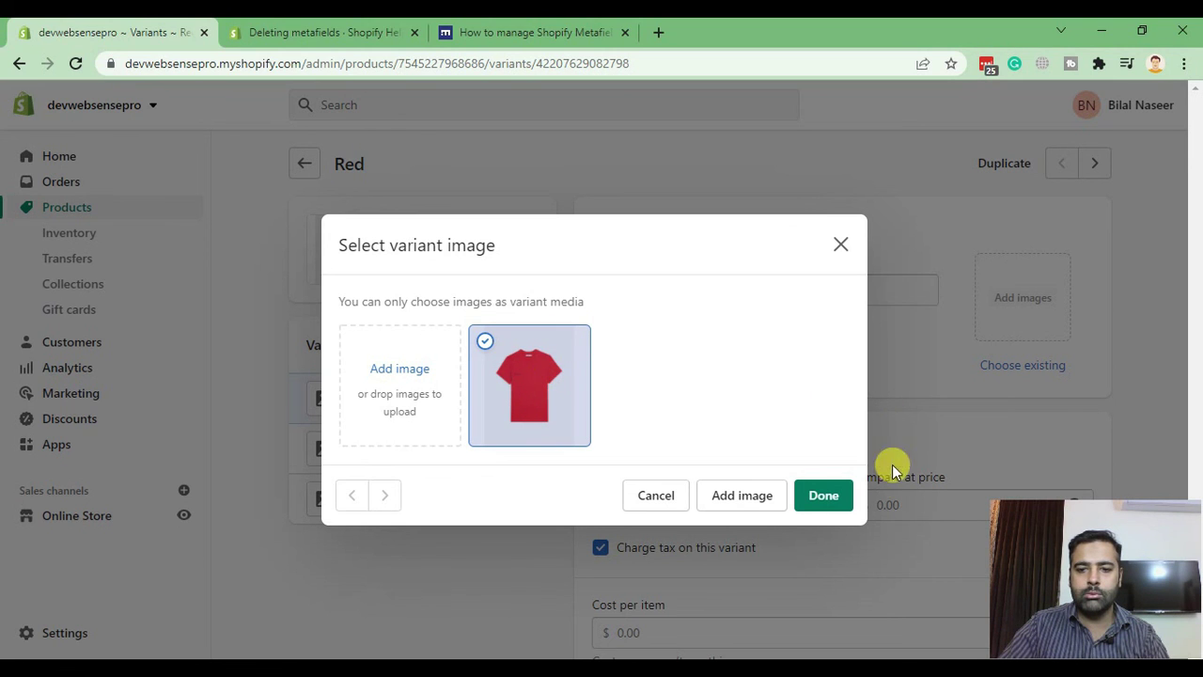
pyautogui.click(823, 495)
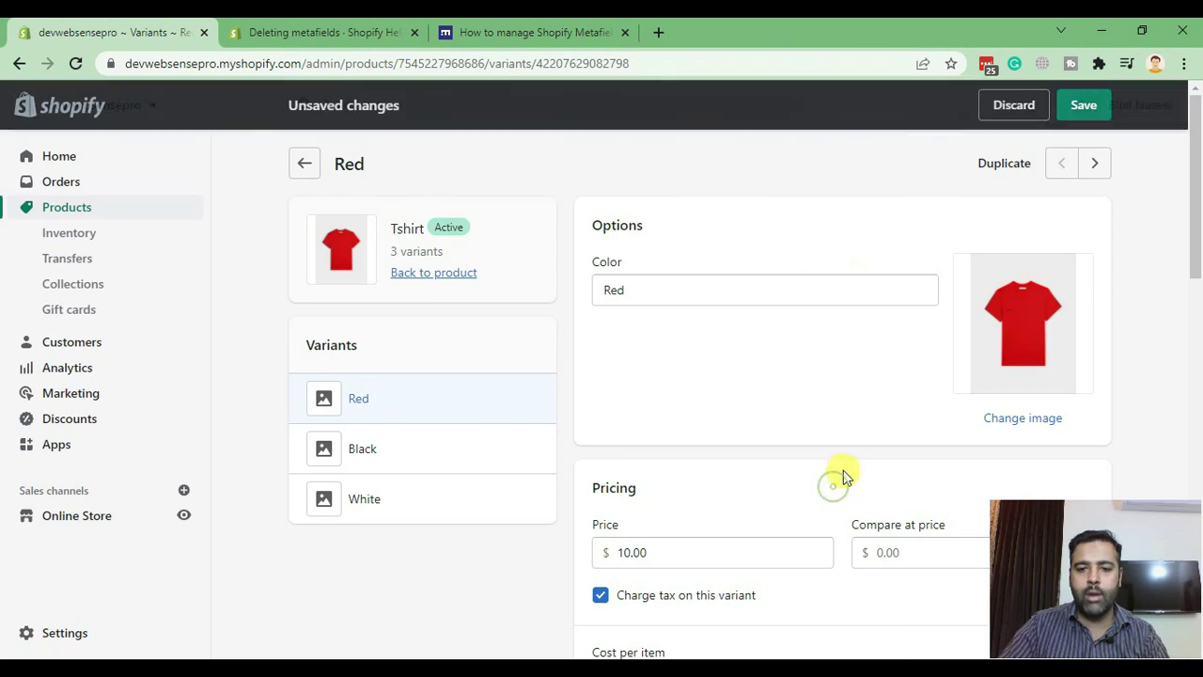
# Step: Set the Red variant's Color metafield to red (#F70000)
pyautogui.scroll(-4, 827, 228)
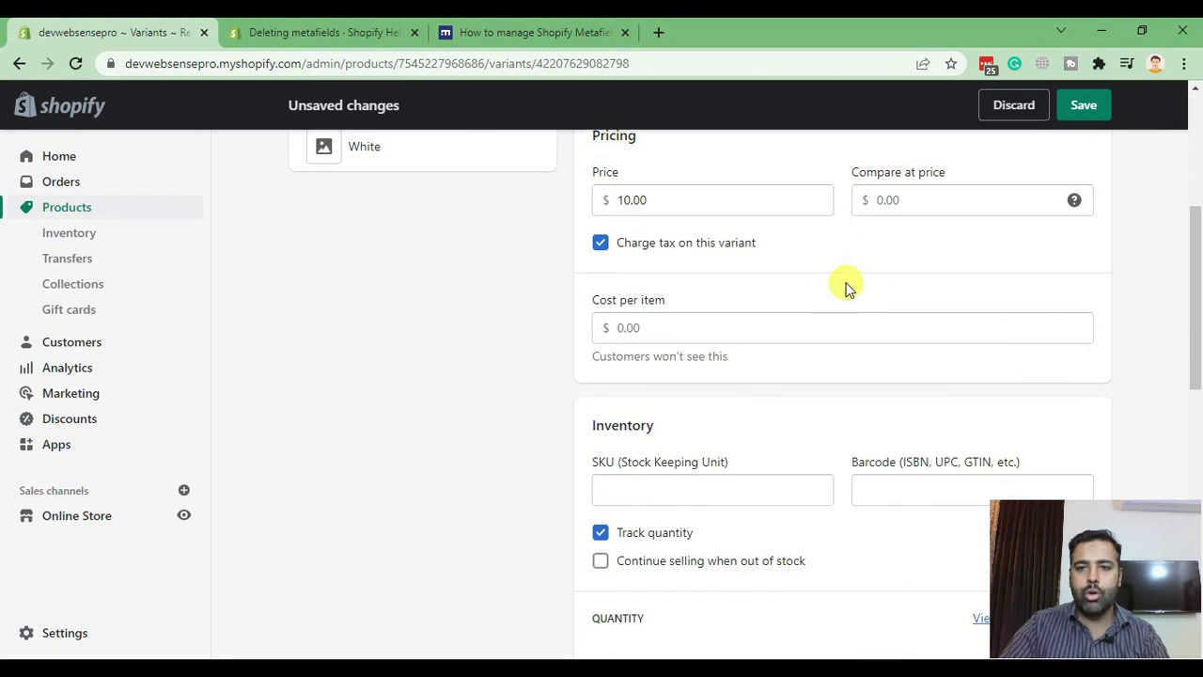
pyautogui.scroll(-8, 607, 542)
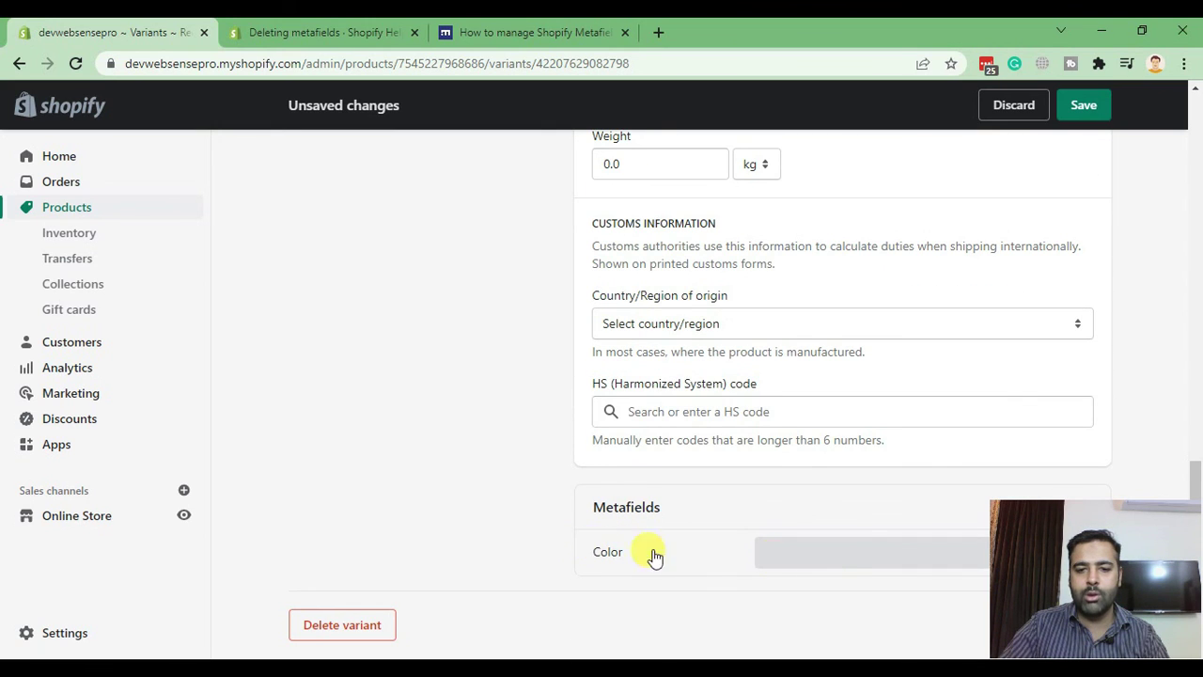
pyautogui.click(846, 556)
pyautogui.scroll(-1, 1006, 290)
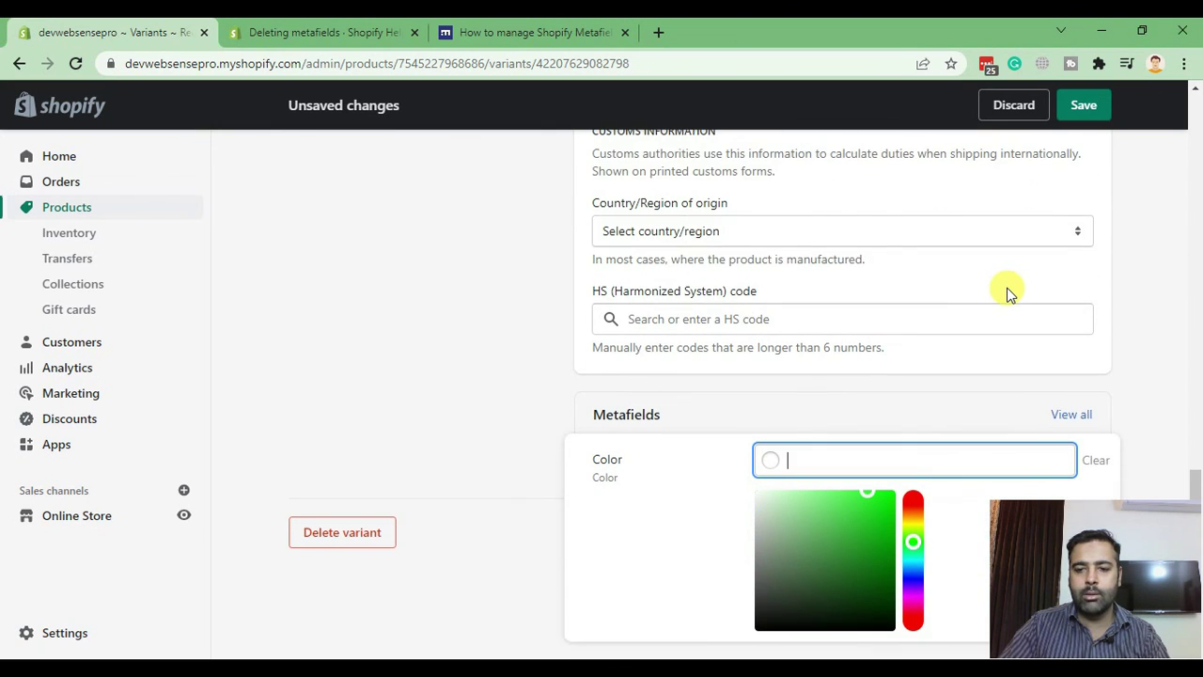
pyautogui.moveTo(916, 541)
pyautogui.mouseDown()
pyautogui.moveTo(913, 500)
pyautogui.moveTo(877, 504)
pyautogui.mouseUp()
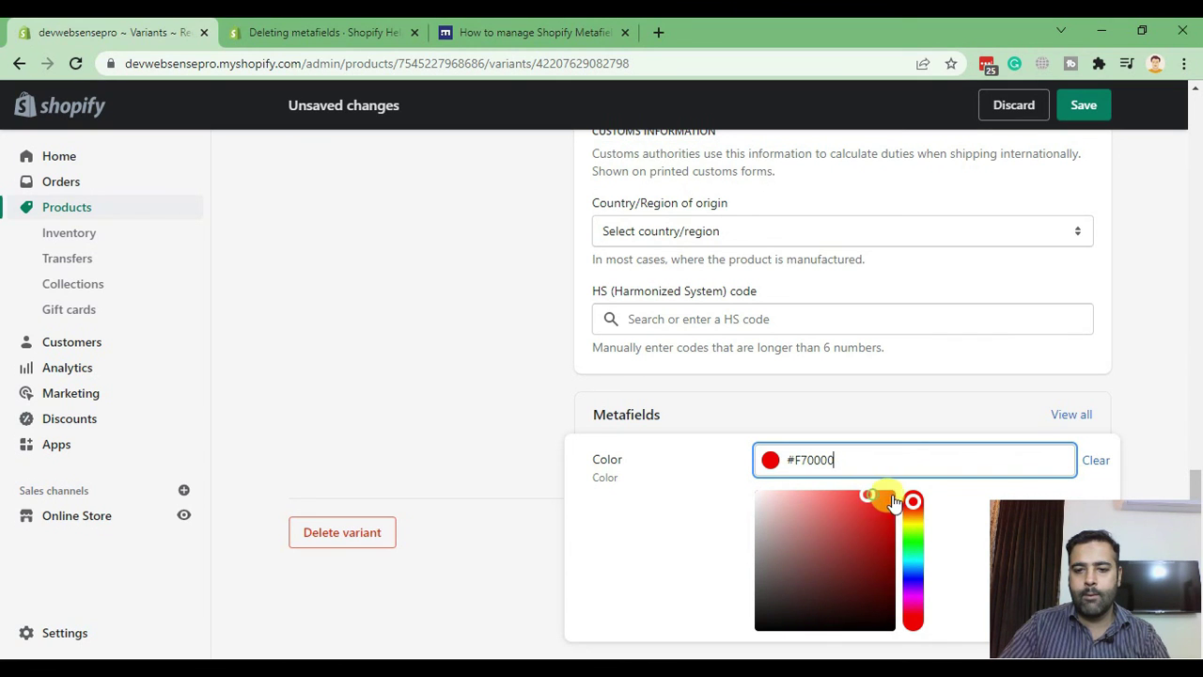
pyautogui.click(1111, 384)
pyautogui.scroll(12, 1138, 330)
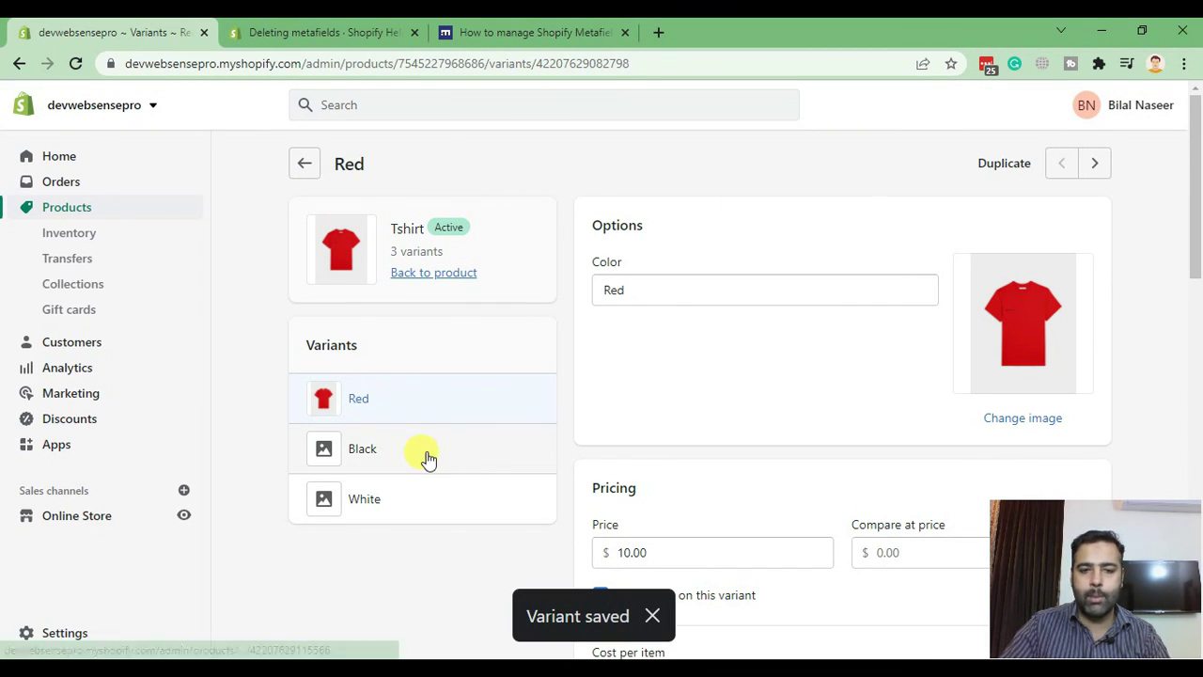
# Step: Open the Black variant and attach the uploaded black-color.jpg image
pyautogui.click(428, 457)
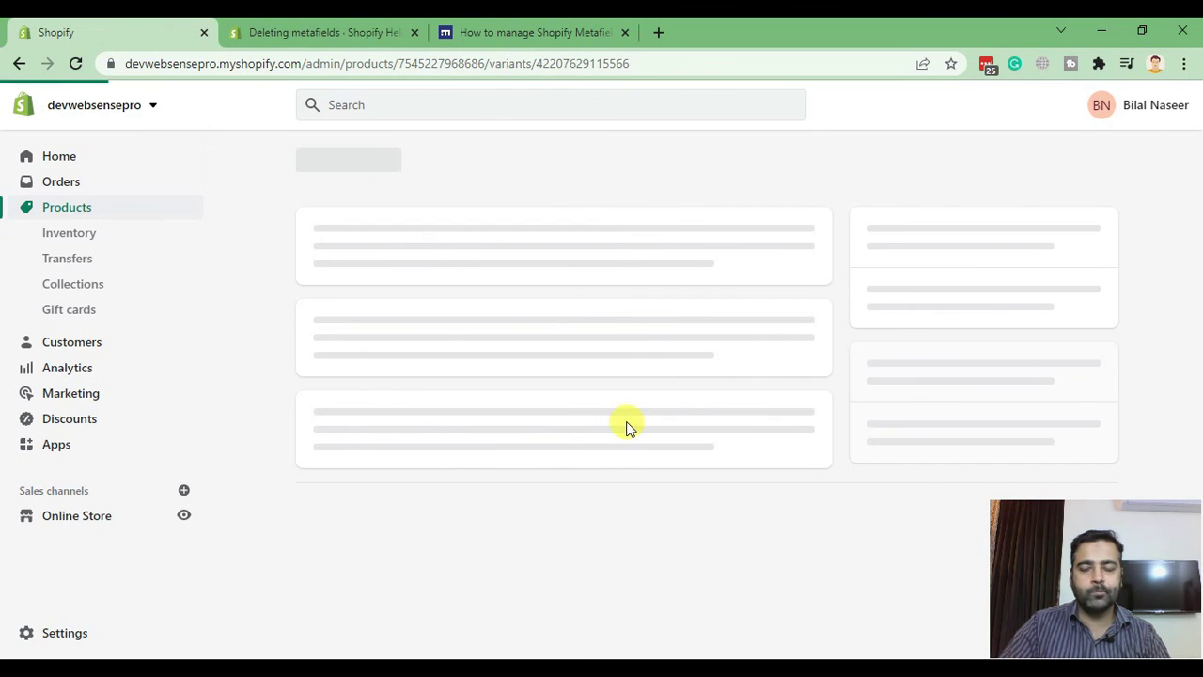
pyautogui.scroll(-4, 746, 214)
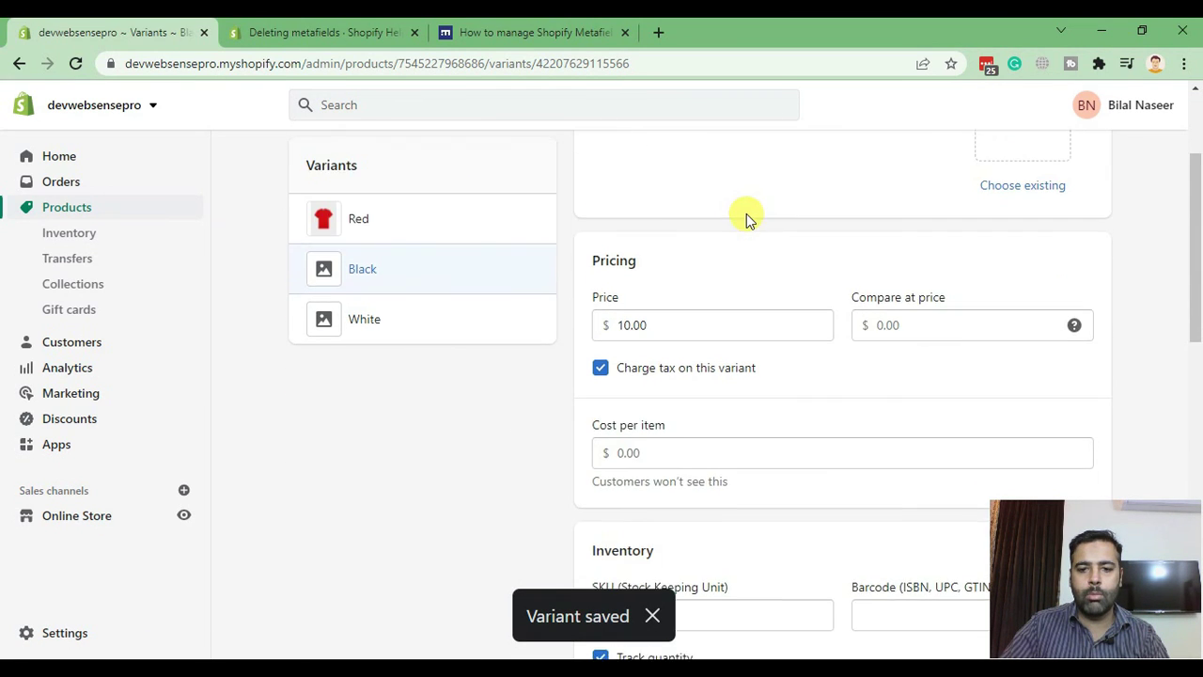
pyautogui.scroll(-2, 769, 216)
pyautogui.scroll(6, 771, 223)
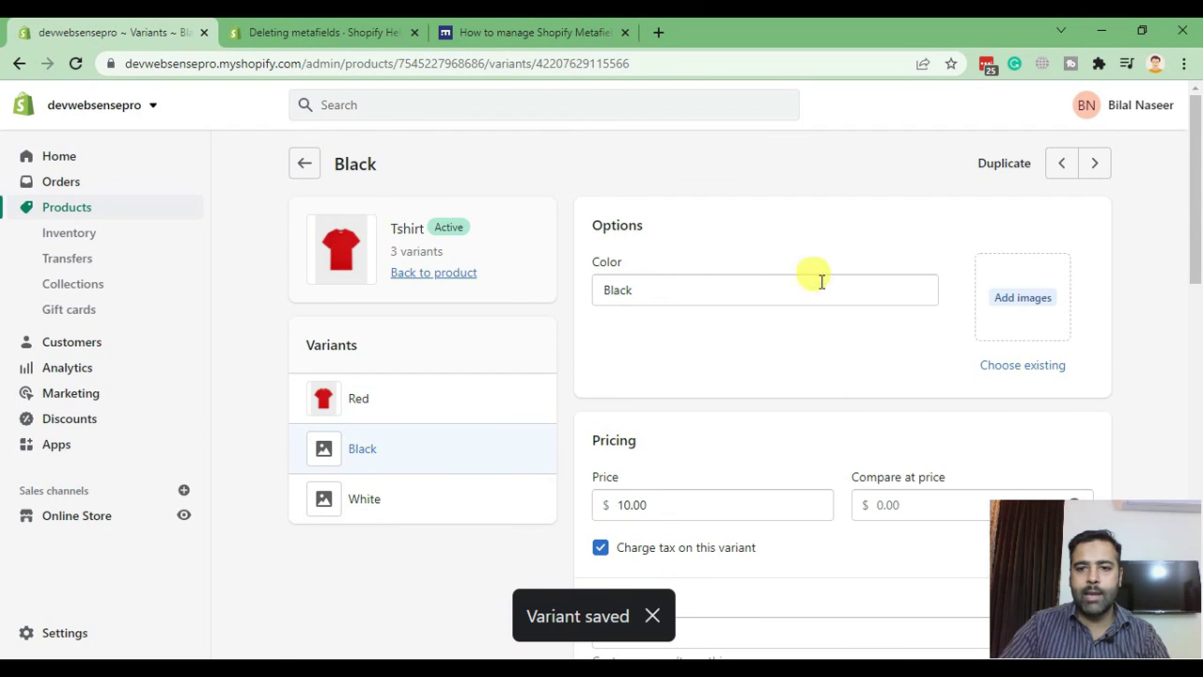
pyautogui.click(1022, 303)
pyautogui.click(408, 379)
pyautogui.click(881, 376)
pyautogui.click(816, 577)
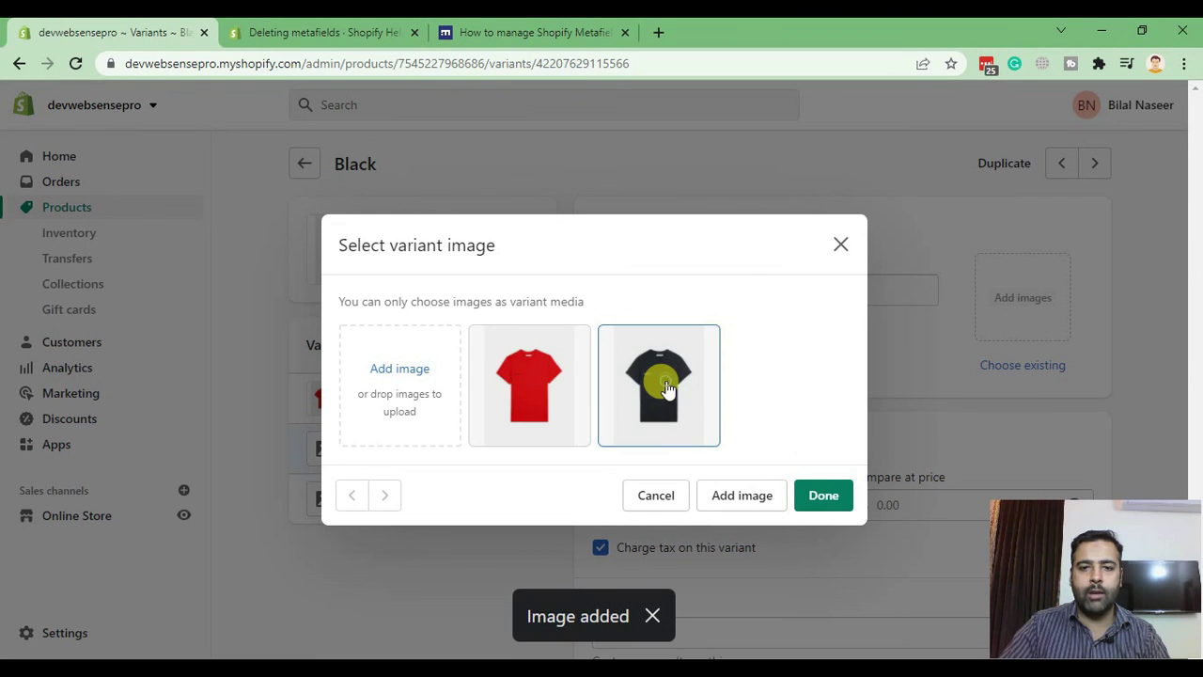
pyautogui.click(817, 504)
# Step: Set the Black variant's Color metafield to #000000 and save
pyautogui.scroll(-10, 830, 310)
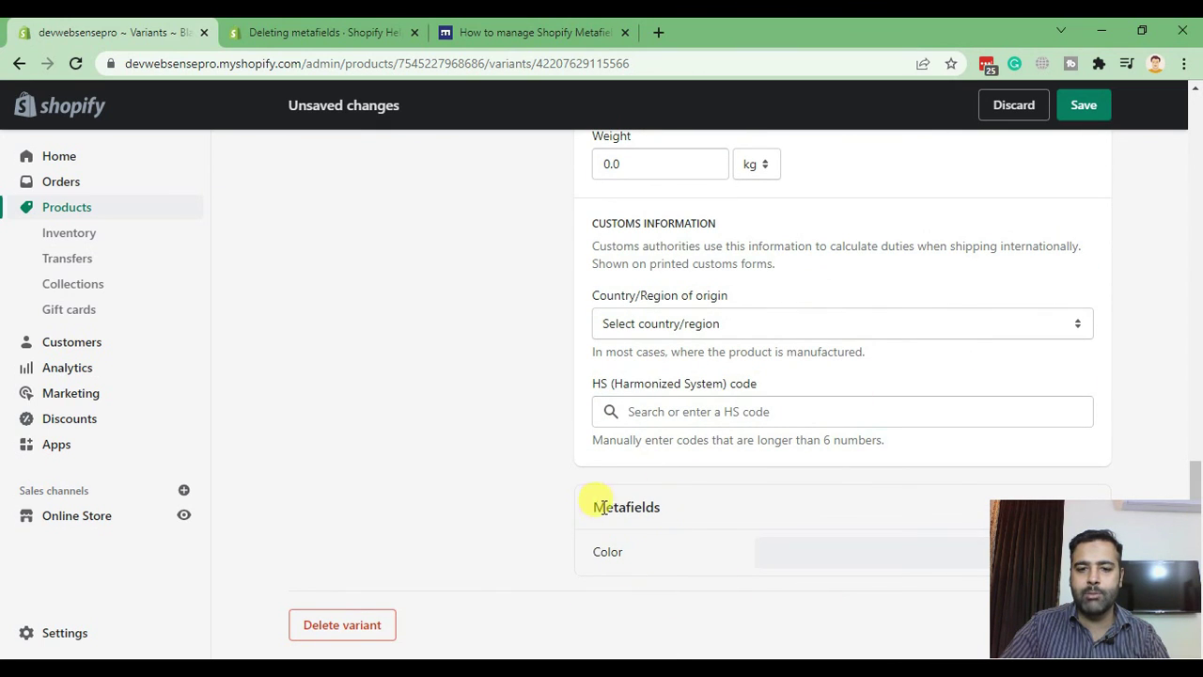
pyautogui.moveTo(617, 508); pyautogui.dragTo(655, 508)
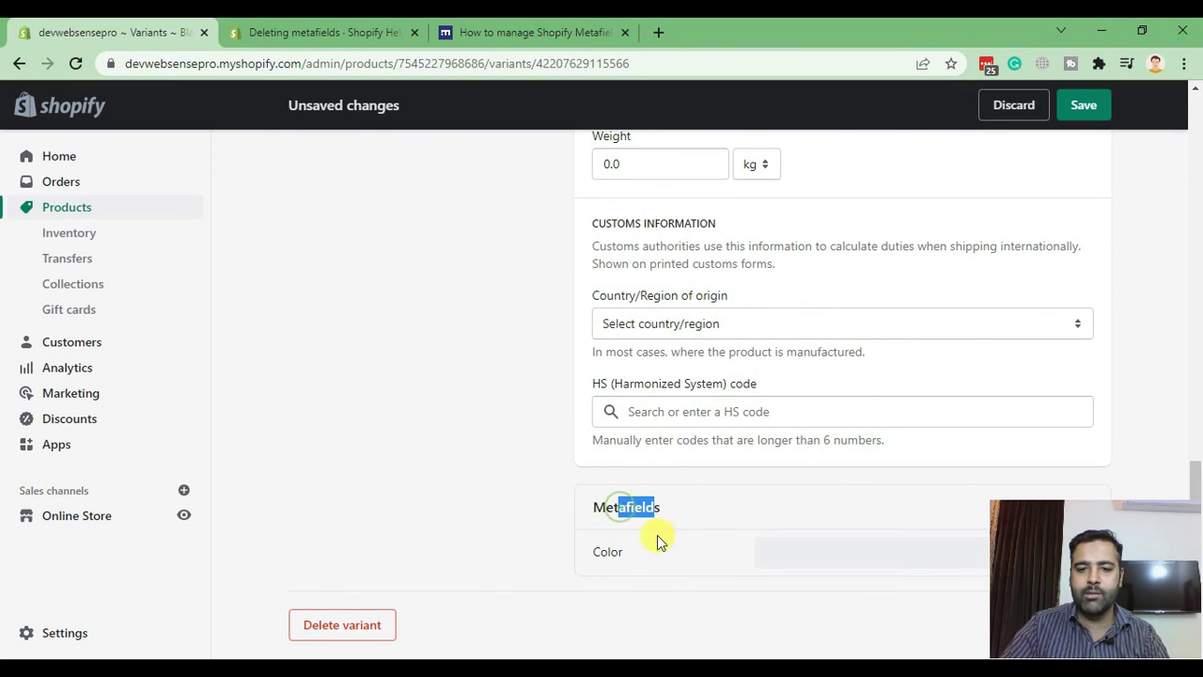
pyautogui.click(863, 563)
pyautogui.scroll(-1, 987, 363)
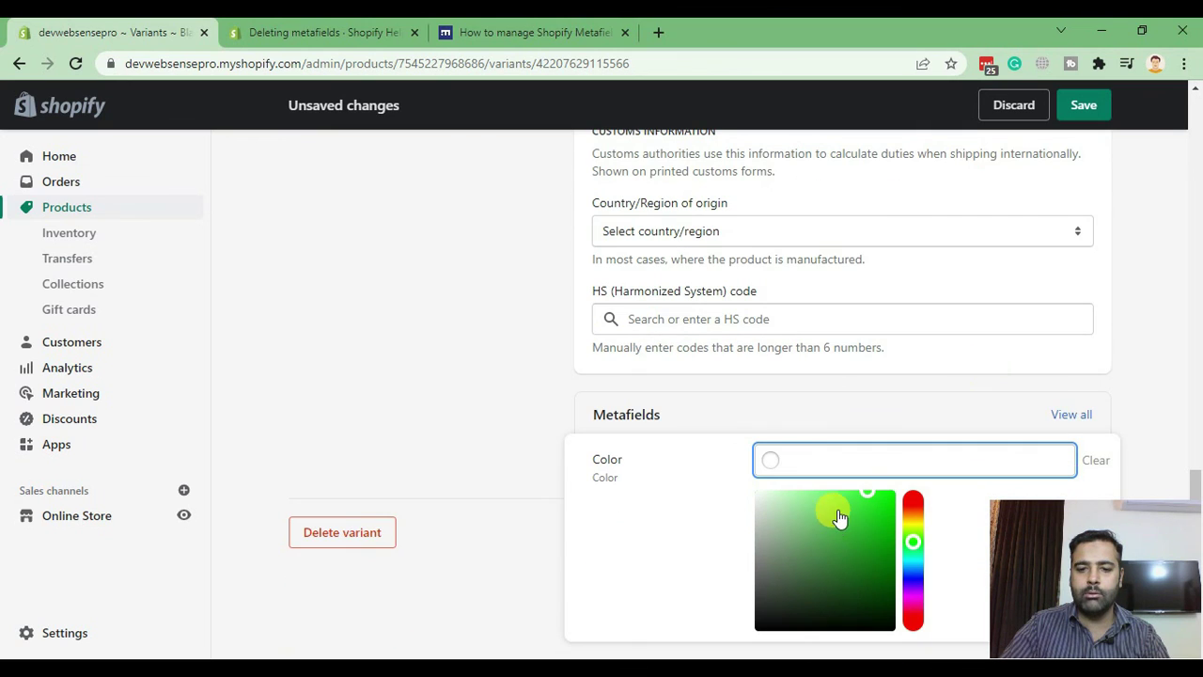
pyautogui.moveTo(839, 518); pyautogui.dragTo(730, 644)
pyautogui.scroll(5, 800, 567)
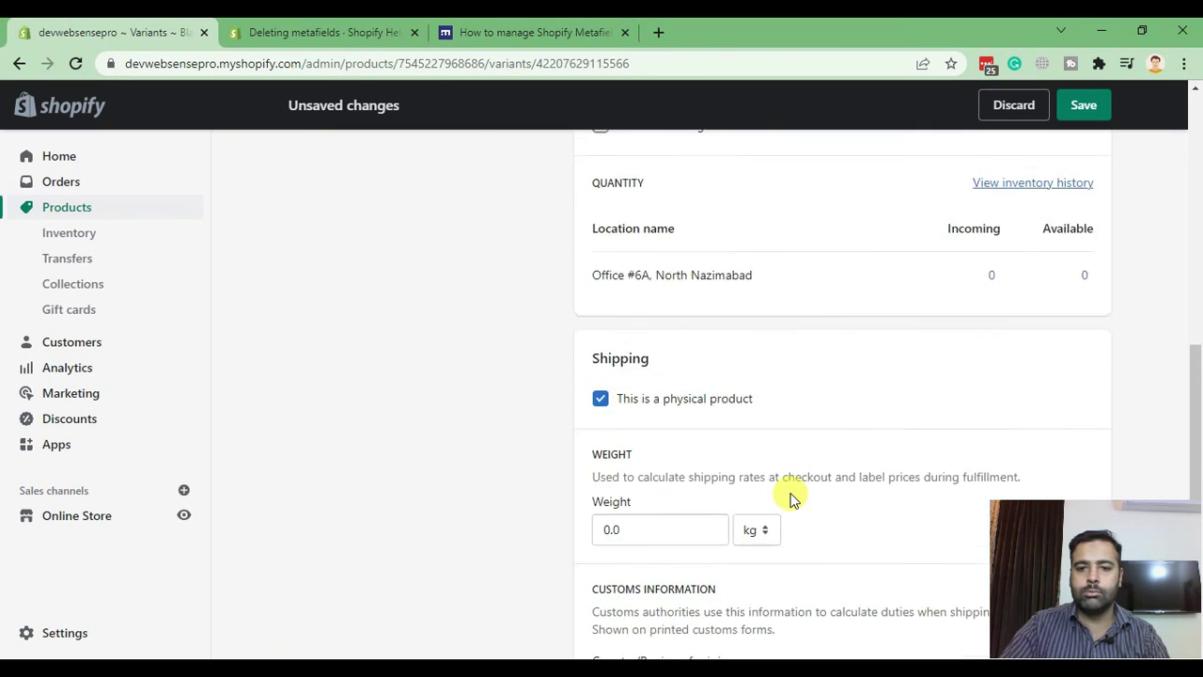
pyautogui.scroll(10, 789, 498)
pyautogui.click(1081, 105)
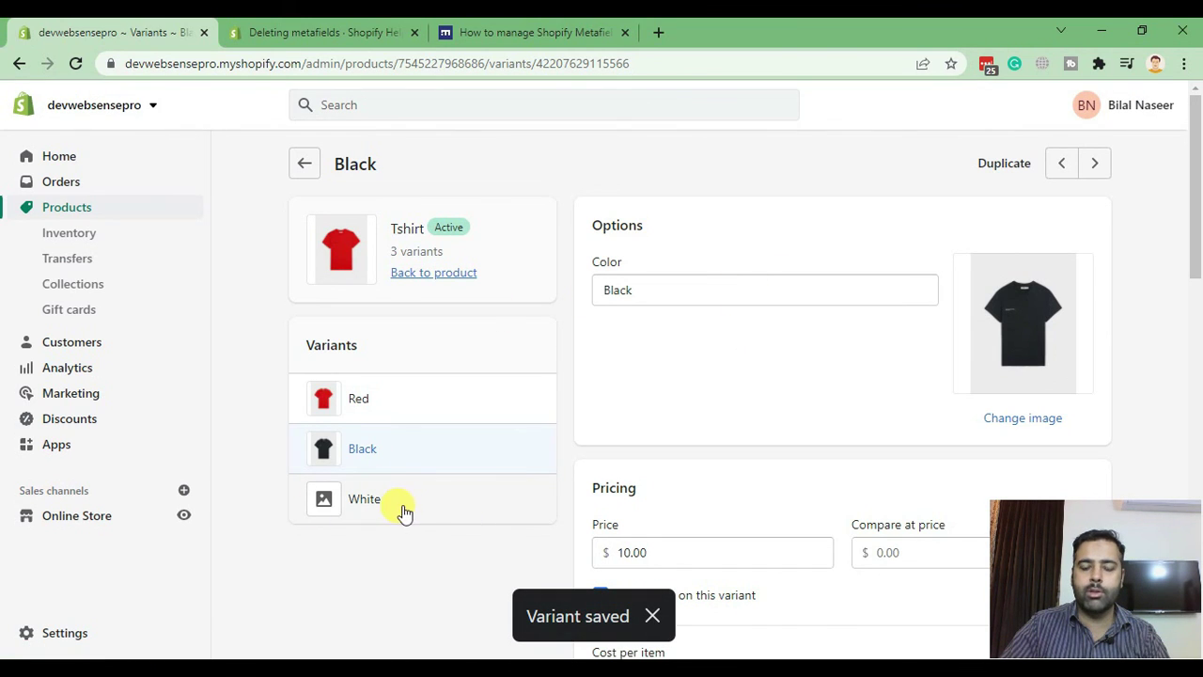
# Step: Open the White variant and attach the uploaded white-color.jpg image
pyautogui.click(431, 508)
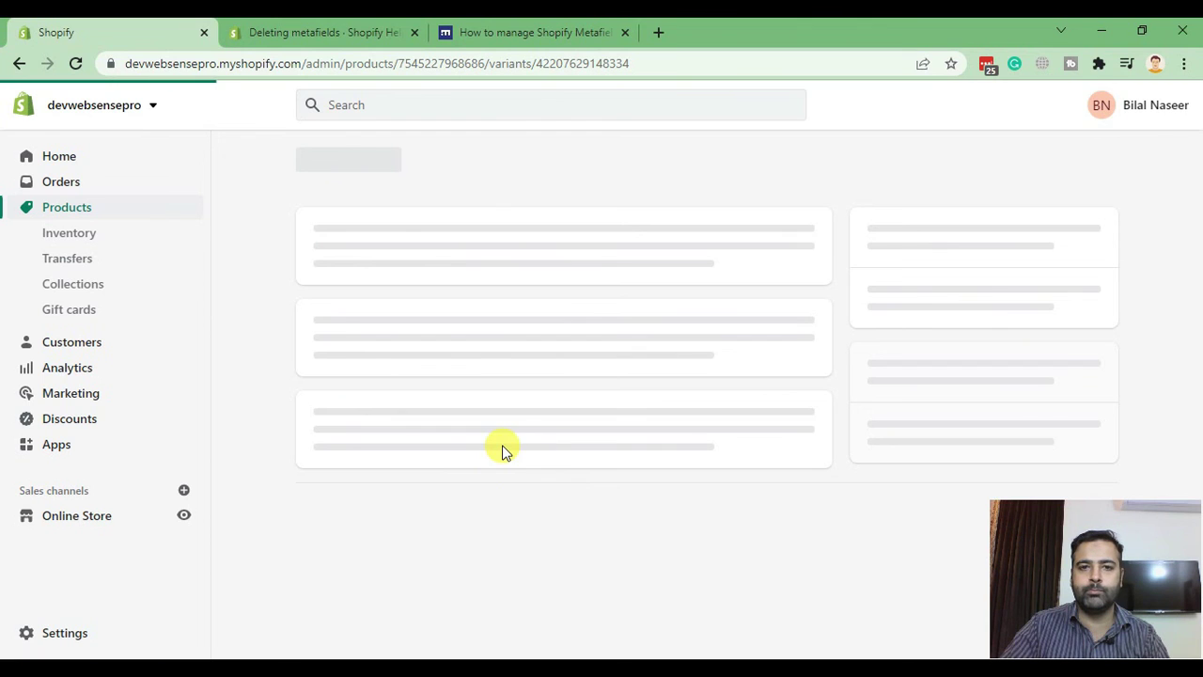
pyautogui.click(1032, 297)
pyautogui.click(742, 495)
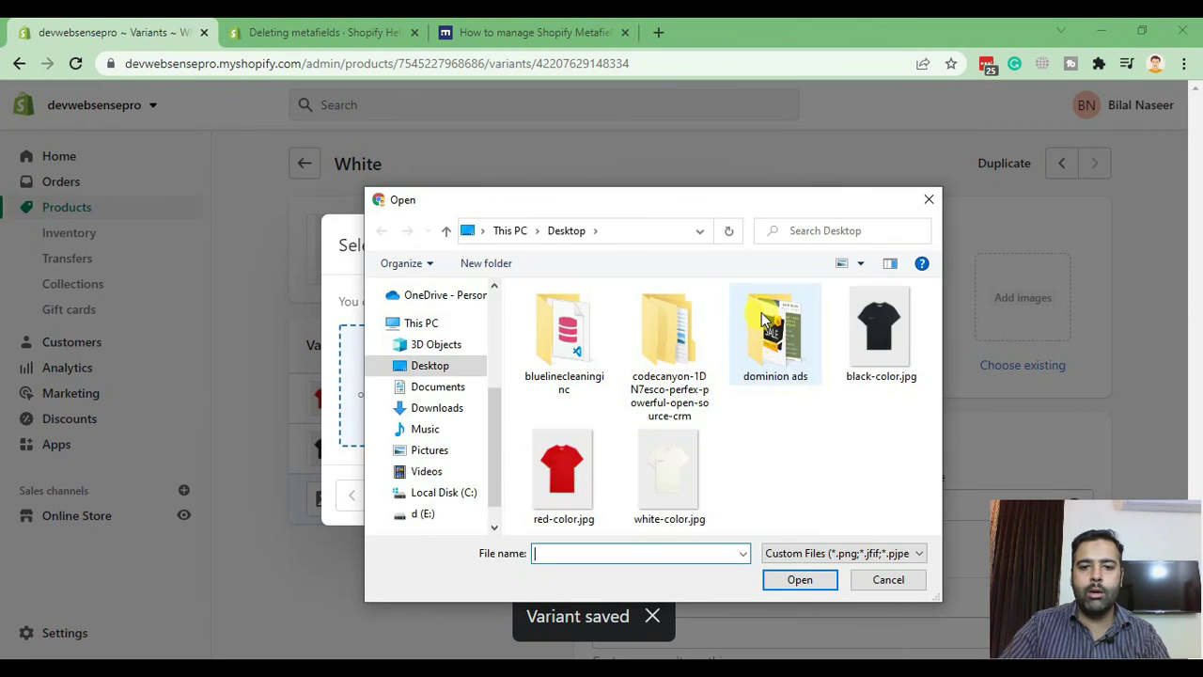
pyautogui.click(667, 487)
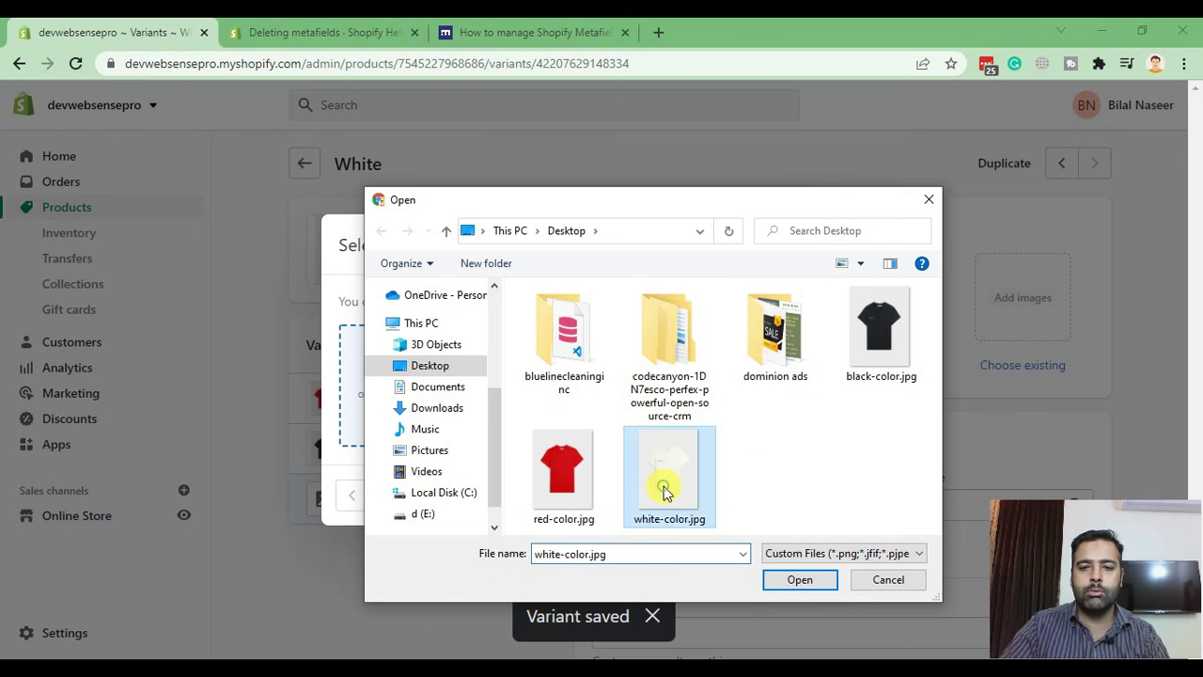
pyautogui.click(801, 579)
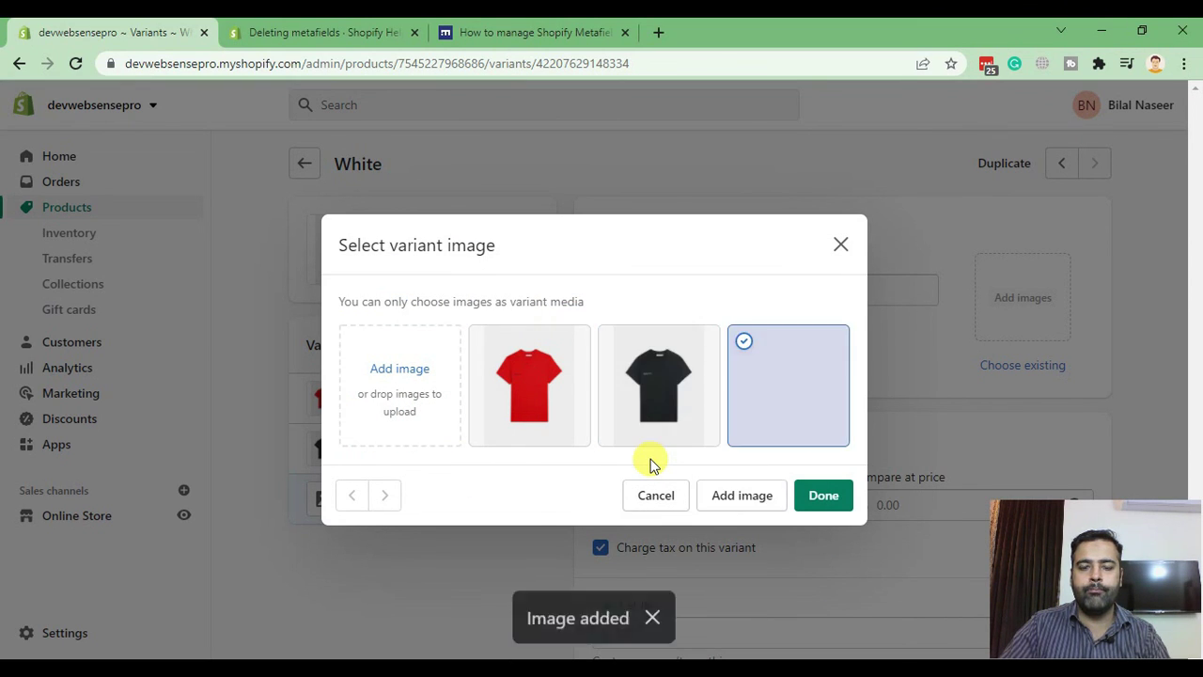
pyautogui.click(824, 495)
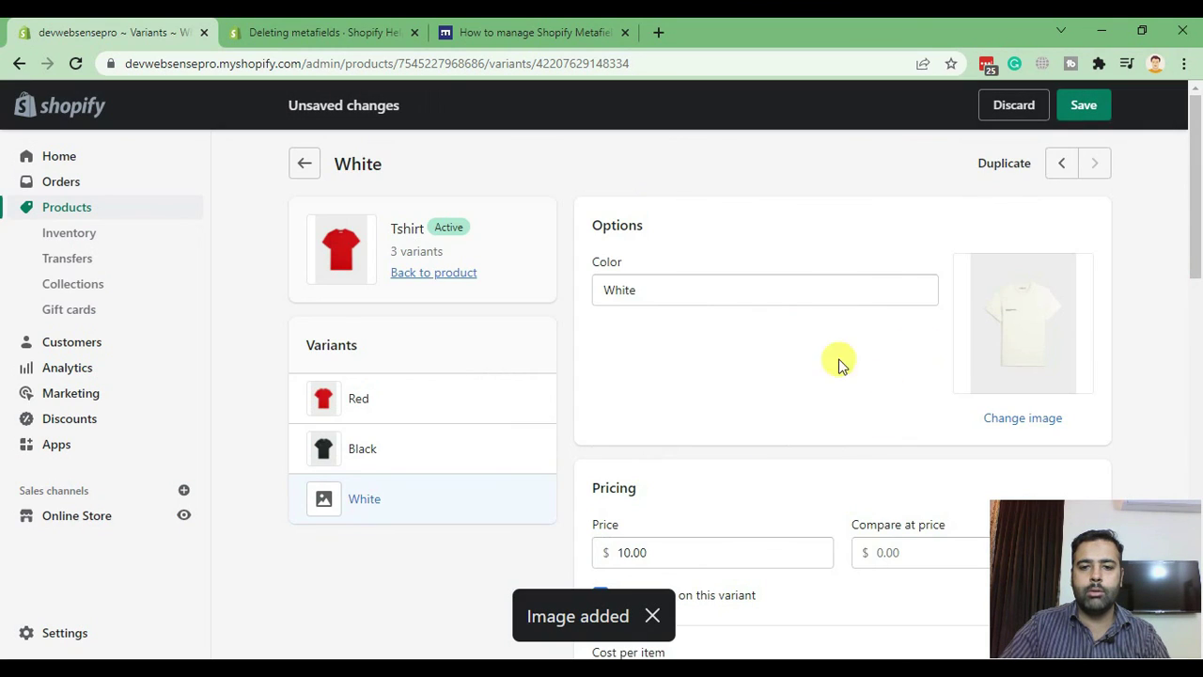
# Step: Paste #FFFFFF into the White variant's Color metafield and save
pyautogui.scroll(-12, 813, 276)
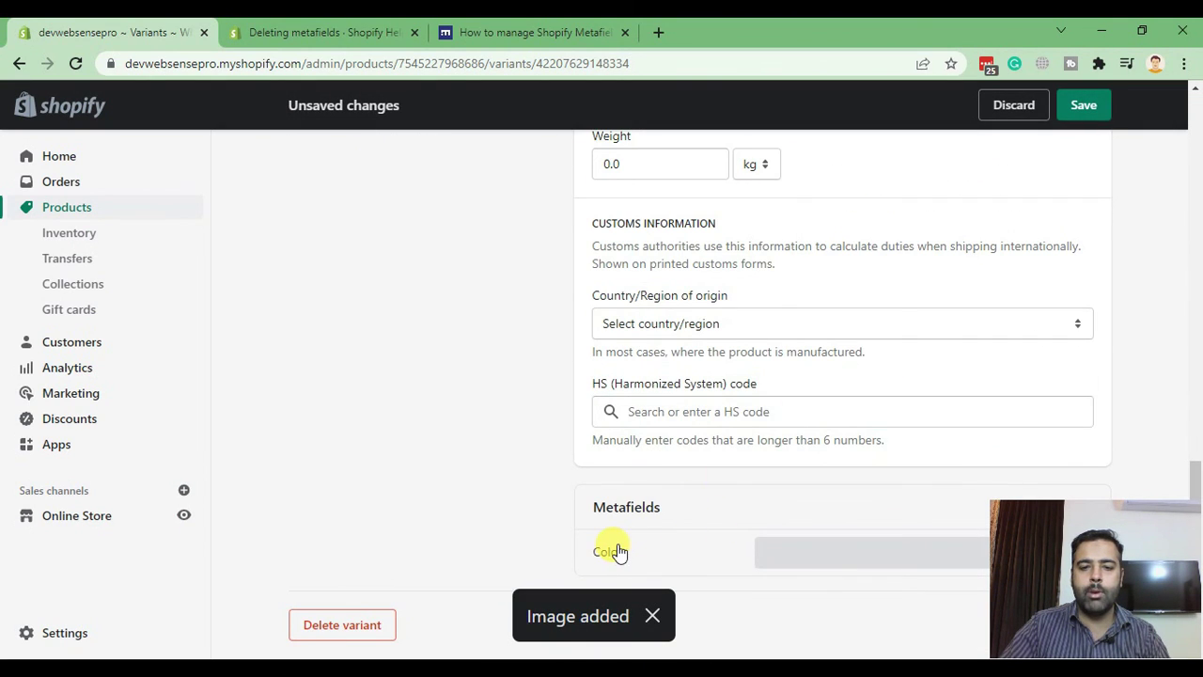
pyautogui.click(837, 549)
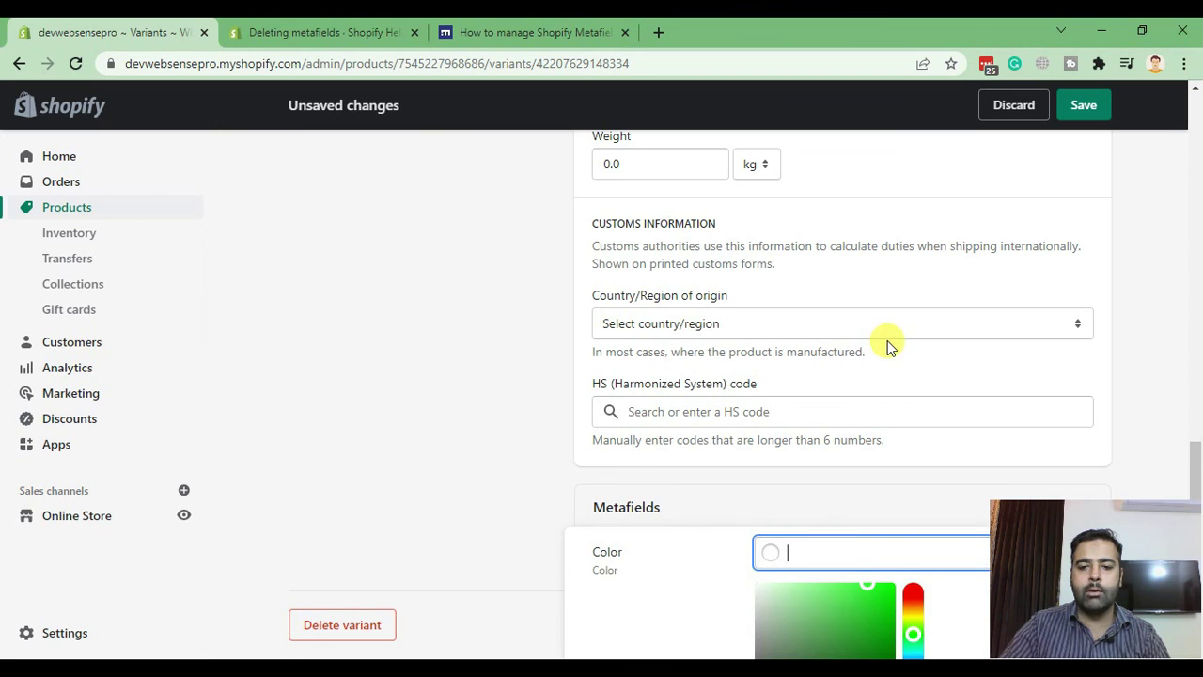
pyautogui.scroll(-1, 797, 558)
pyautogui.write('#FFFFFF')
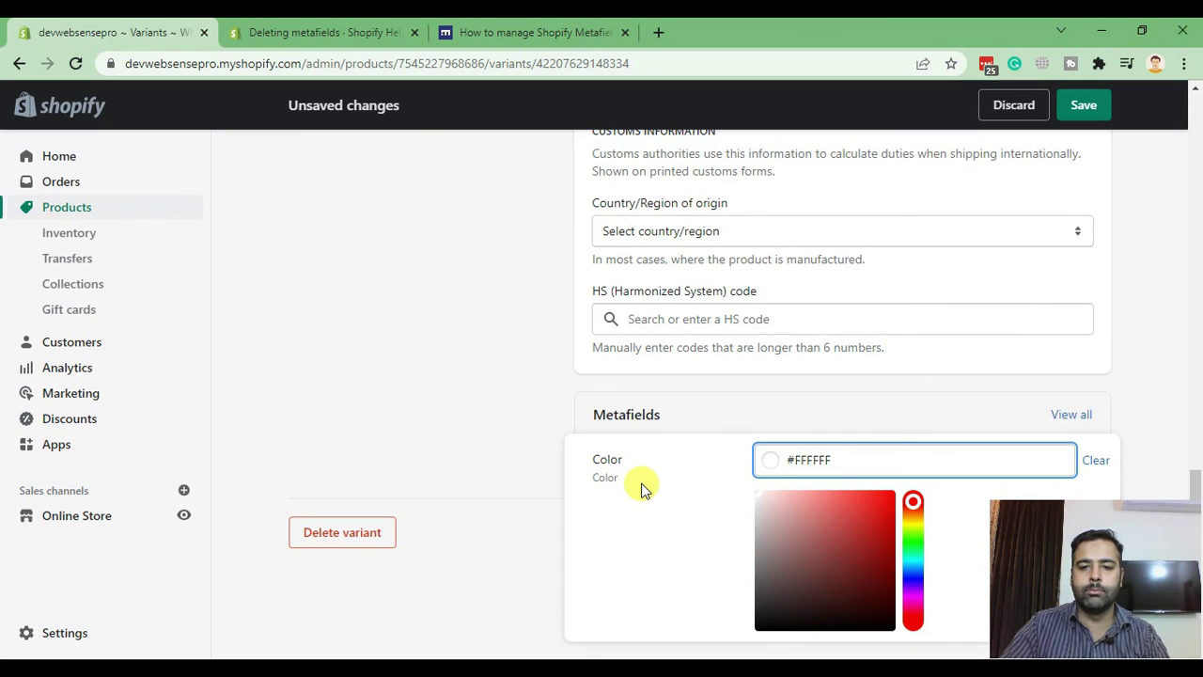
pyautogui.click(643, 486)
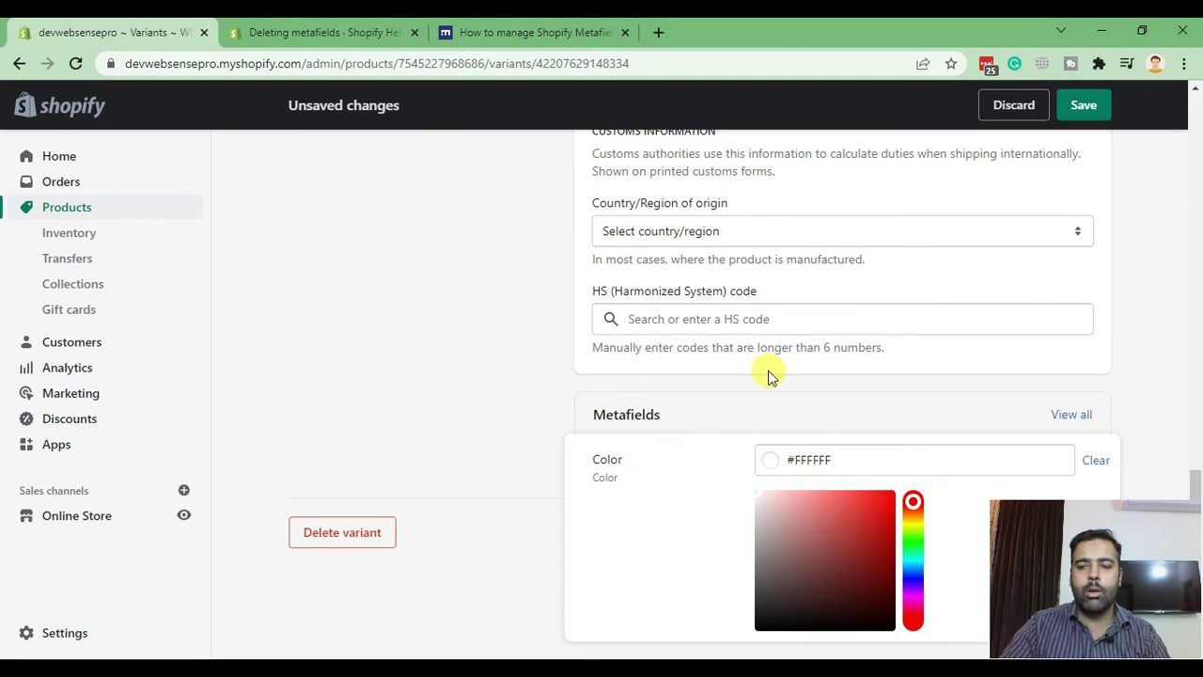
pyautogui.click(1067, 122)
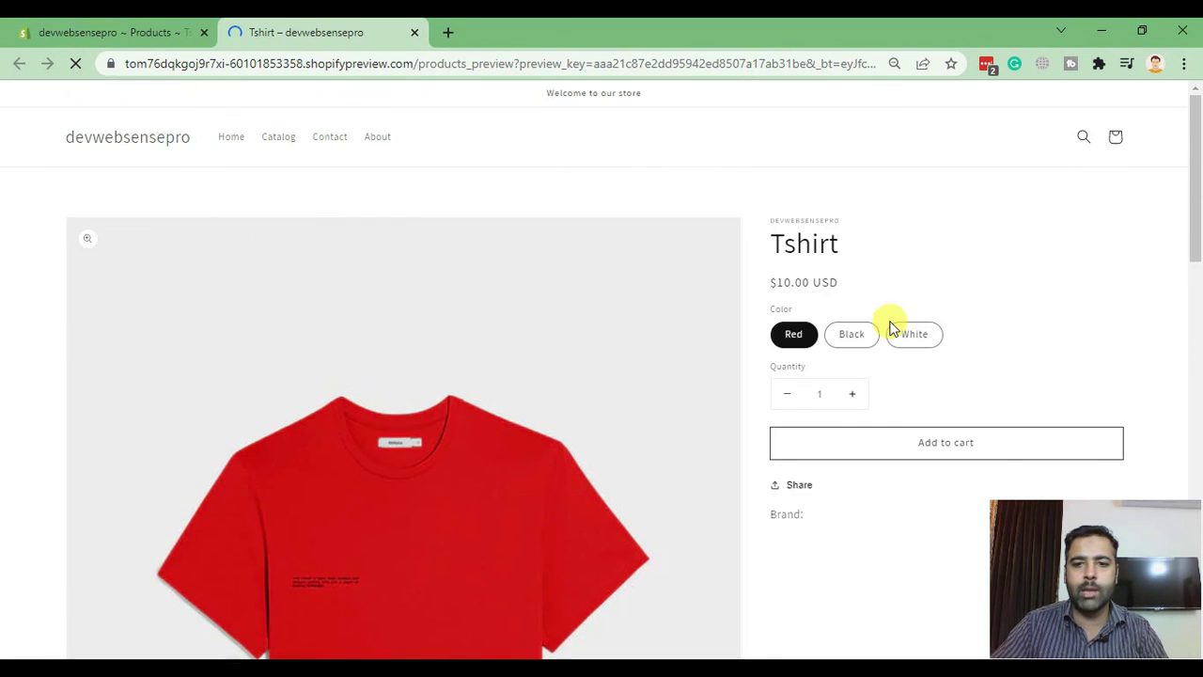
# Step: Switch the storefront preview between Black, White and Red shirts, then go back to the admin tab
pyautogui.click(851, 334)
pyautogui.click(911, 222)
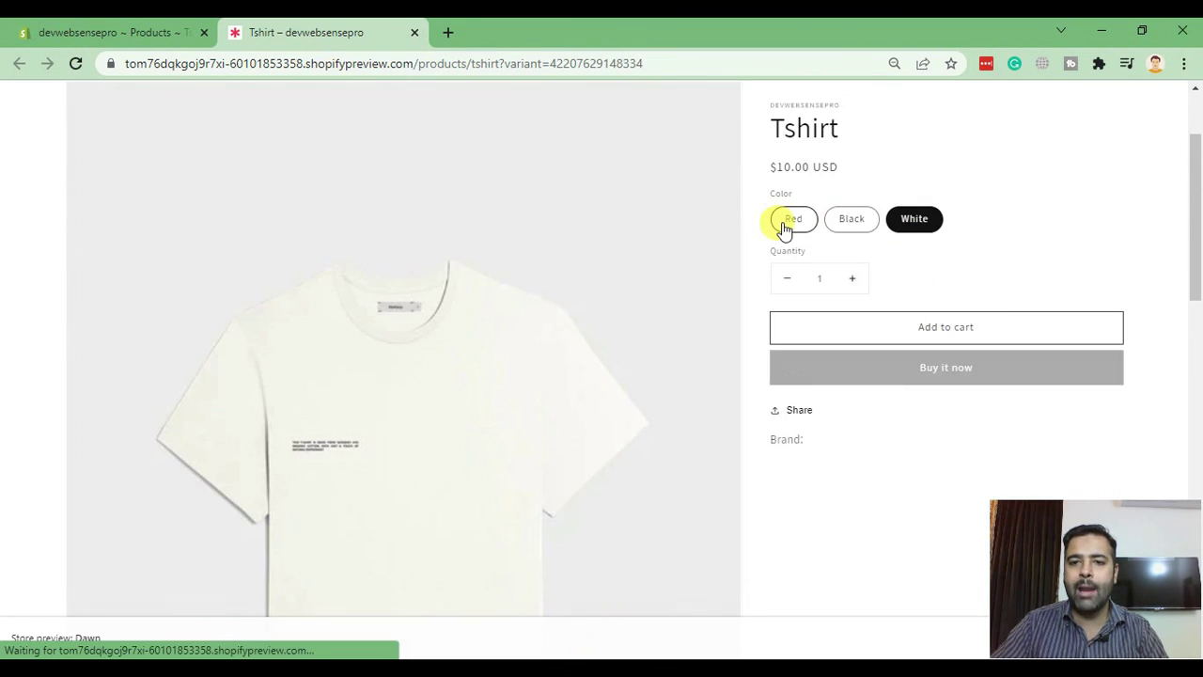
pyautogui.click(789, 220)
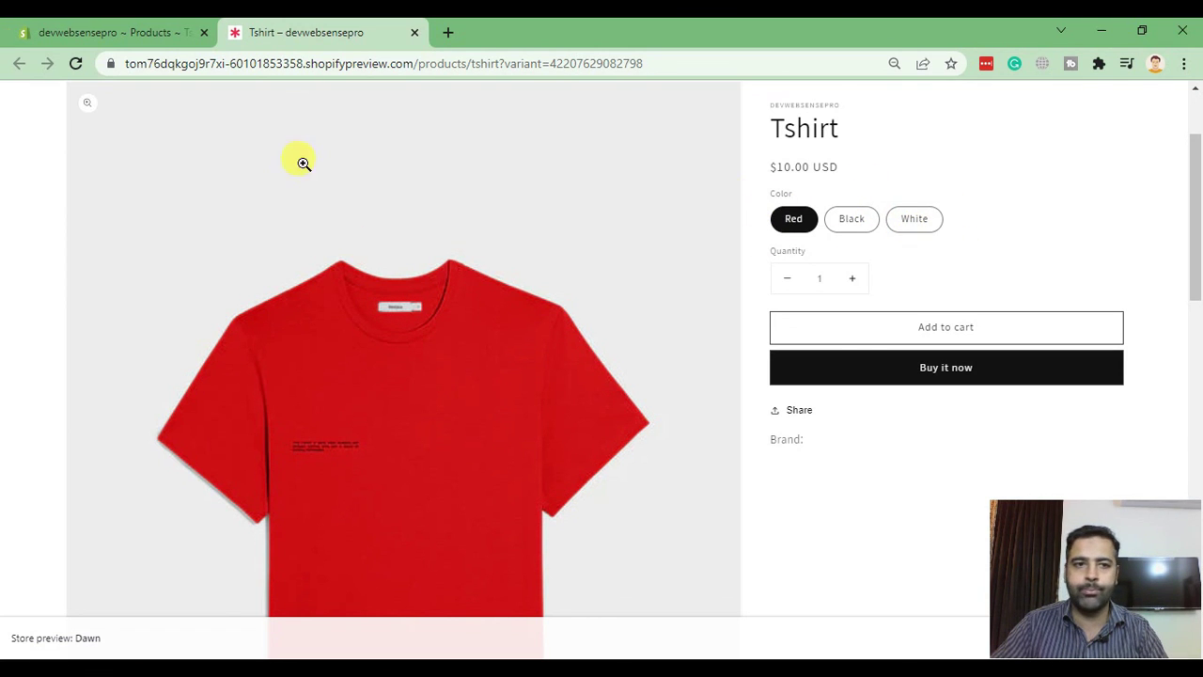
pyautogui.click(127, 32)
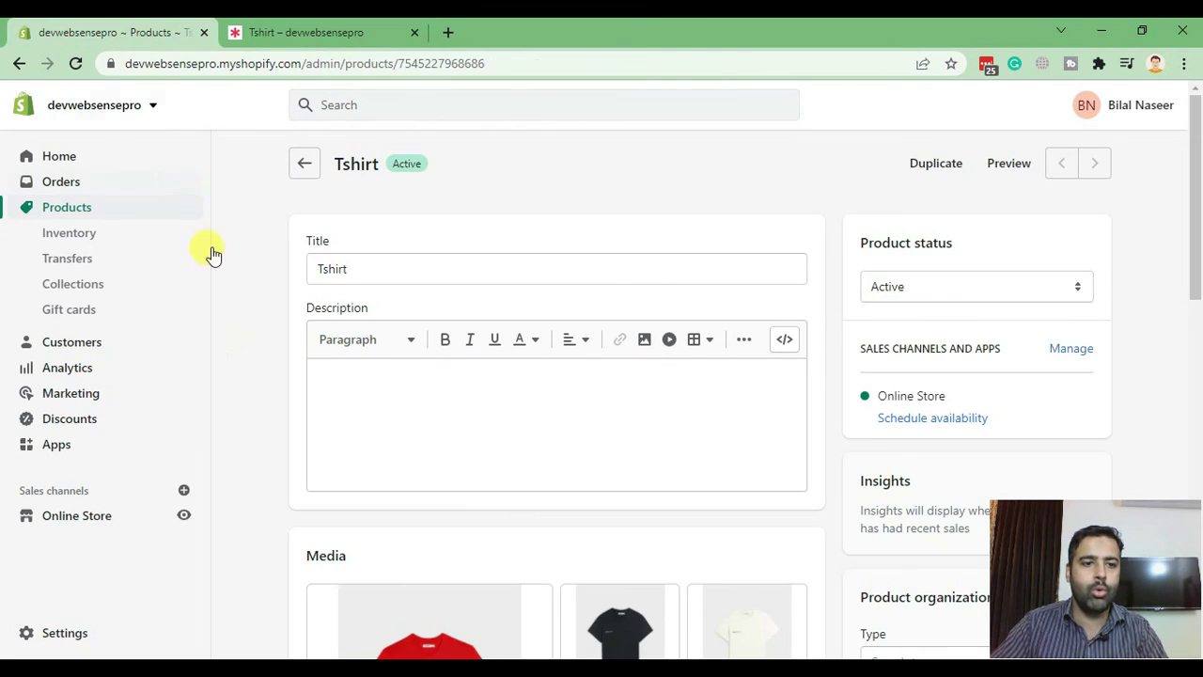
# Step: Open the code editor for the current Dawn theme from Online Store > Themes
pyautogui.click(90, 522)
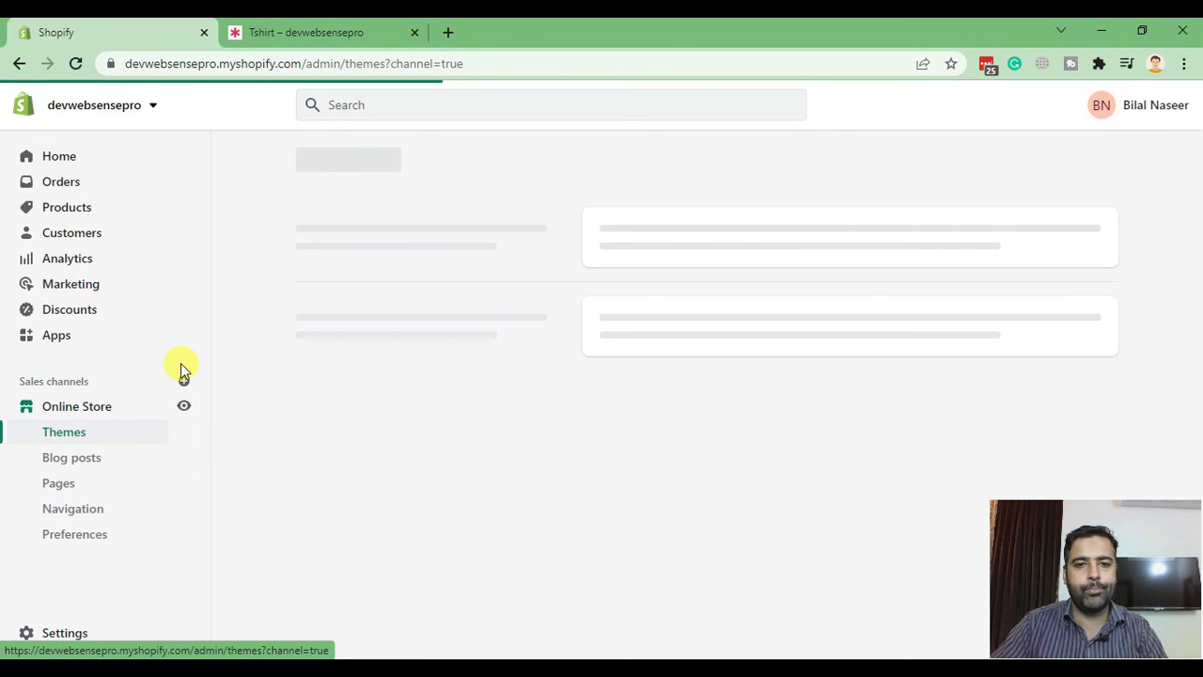
pyautogui.scroll(-2, 644, 260)
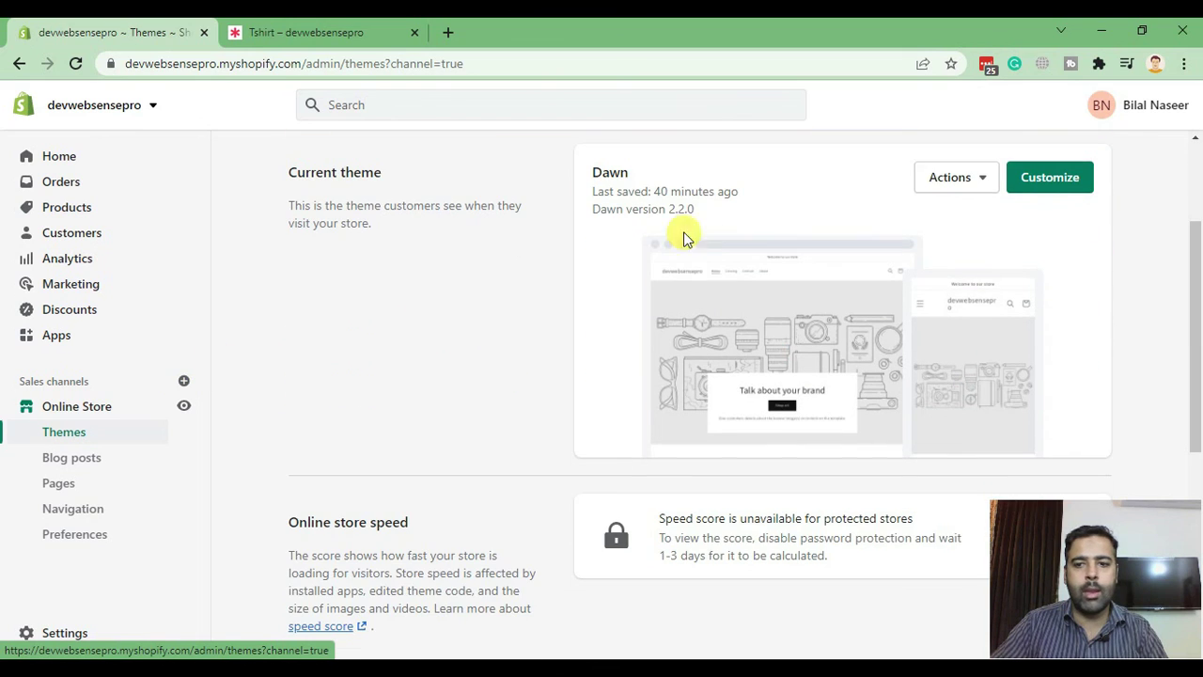
pyautogui.click(987, 177)
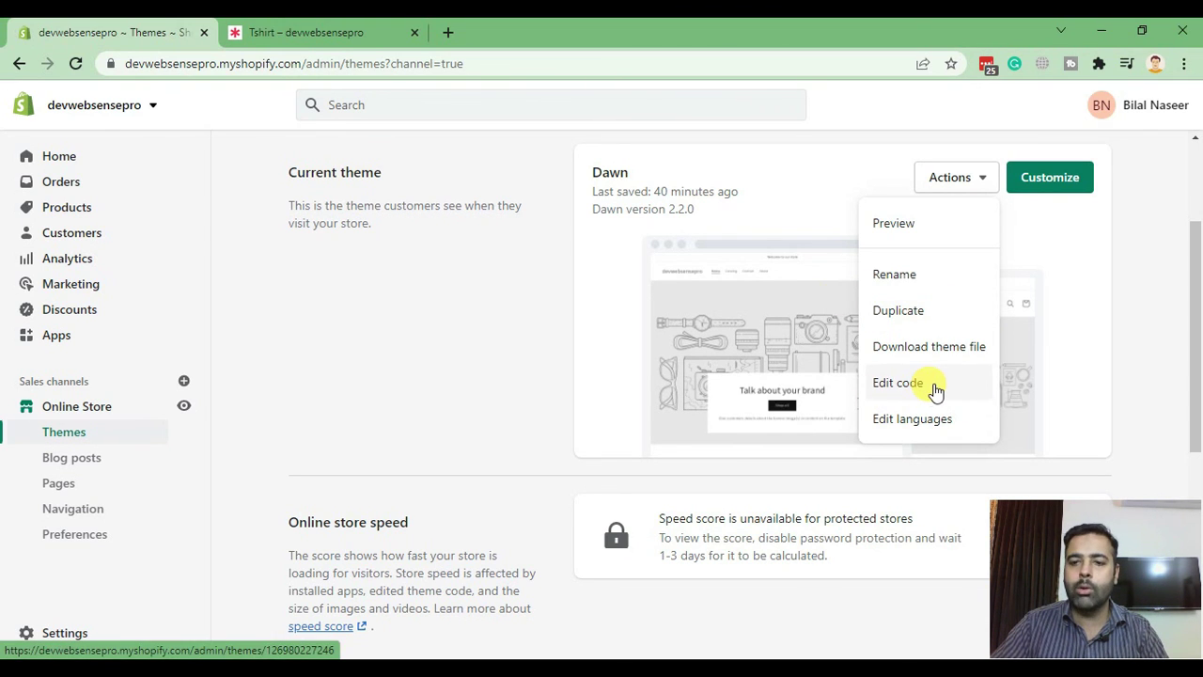
pyautogui.click(935, 390)
# Step: Search the theme files for 'main-' and open Sections/main-product.liquid
pyautogui.click(336, 214)
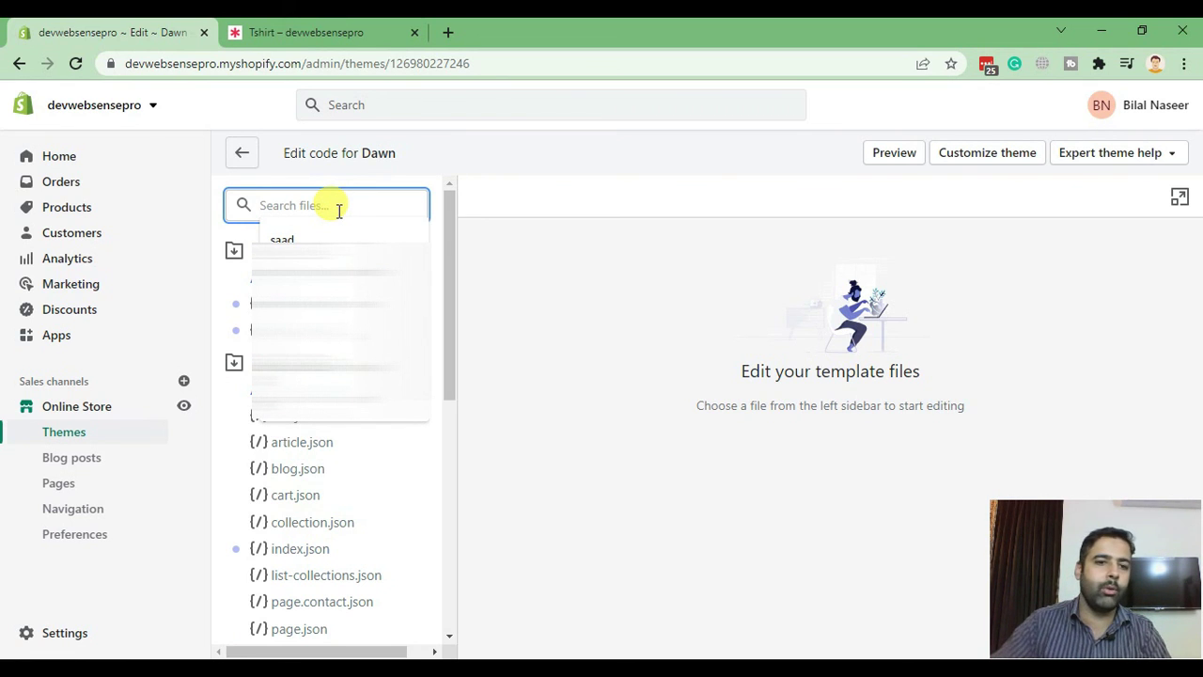
pyautogui.write('main-')
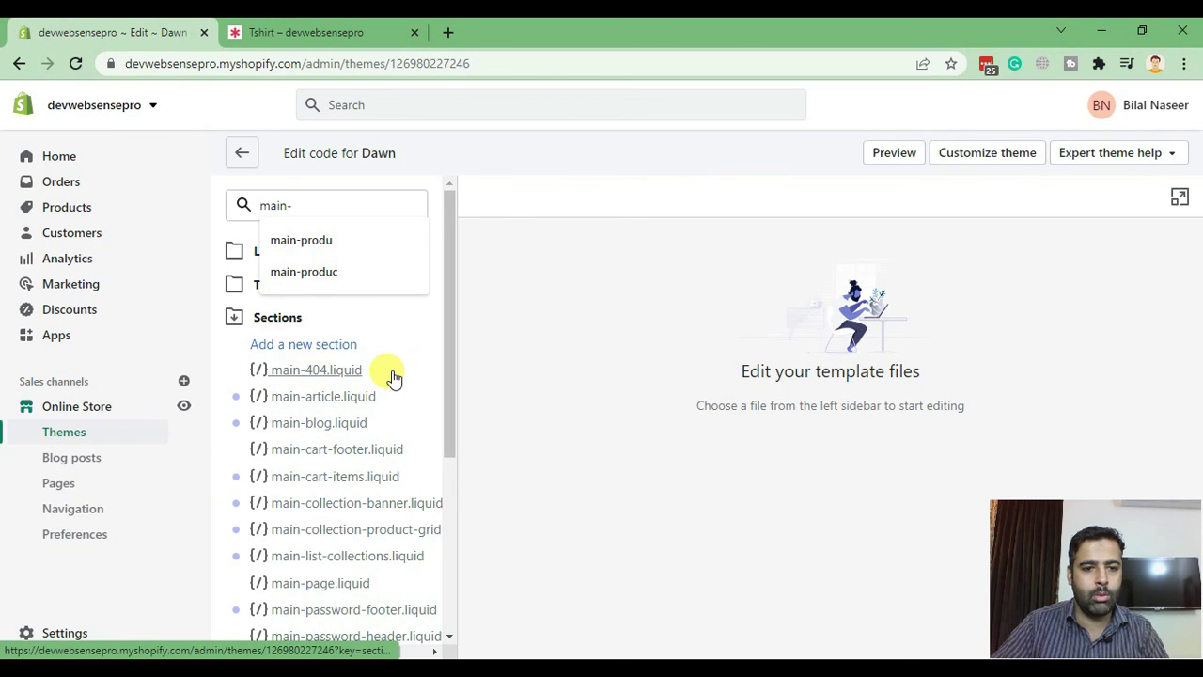
pyautogui.scroll(-2, 392, 376)
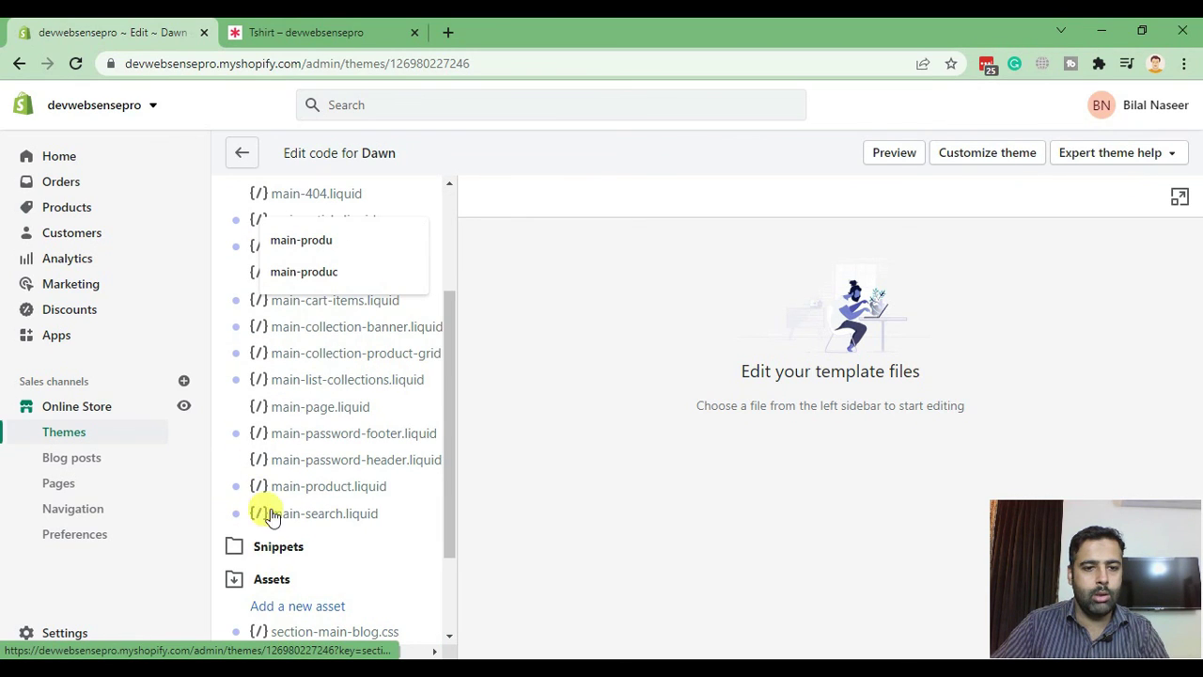
pyautogui.click(355, 495)
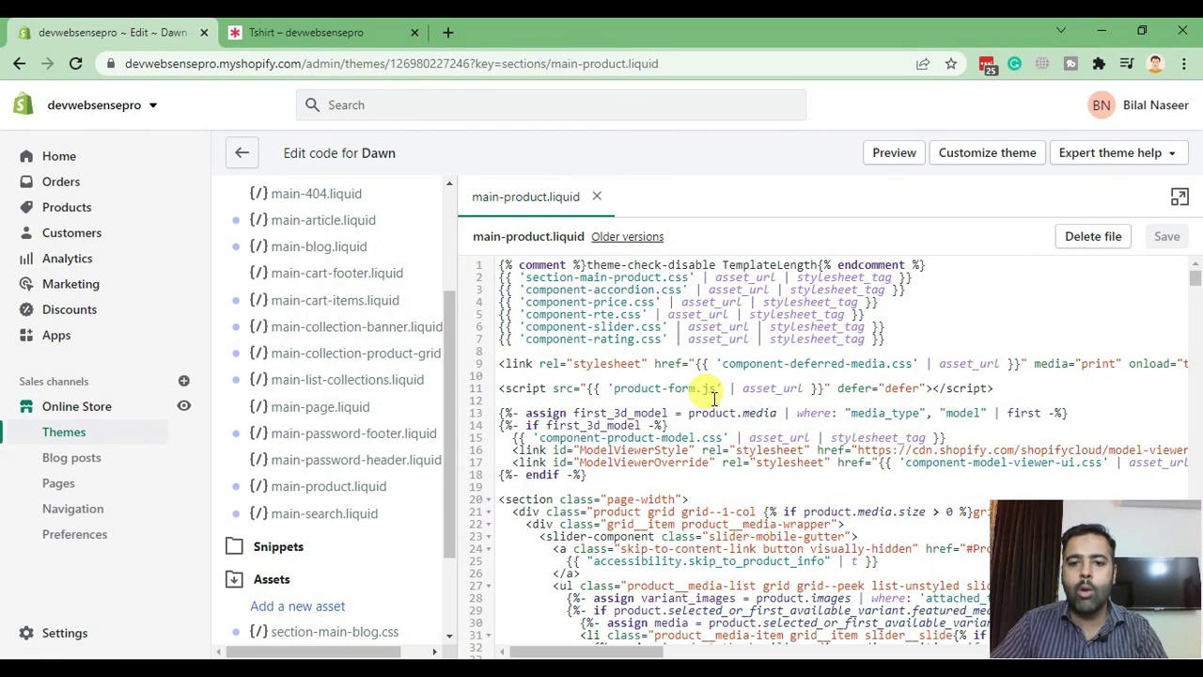
# Step: On the blog page, select the original three-line option label code from the first snippet
pyautogui.hotkey('alt', 'Tab')
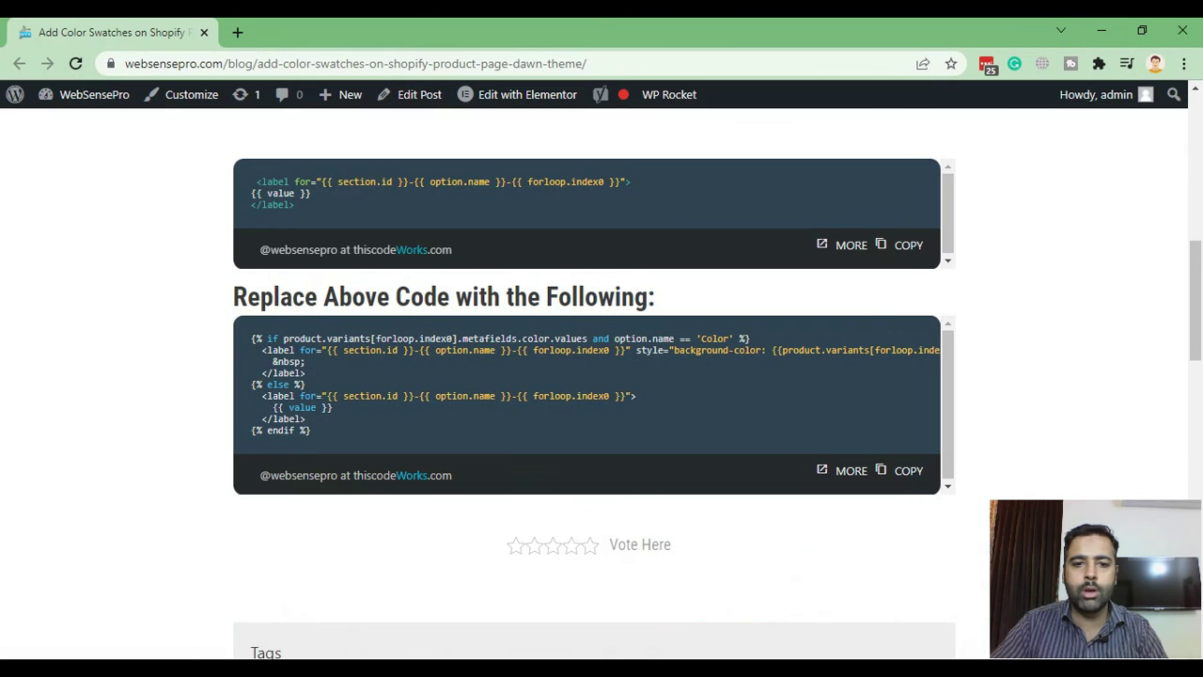
pyautogui.moveTo(310, 214); pyautogui.dragTo(249, 179)
pyautogui.click(252, 175)
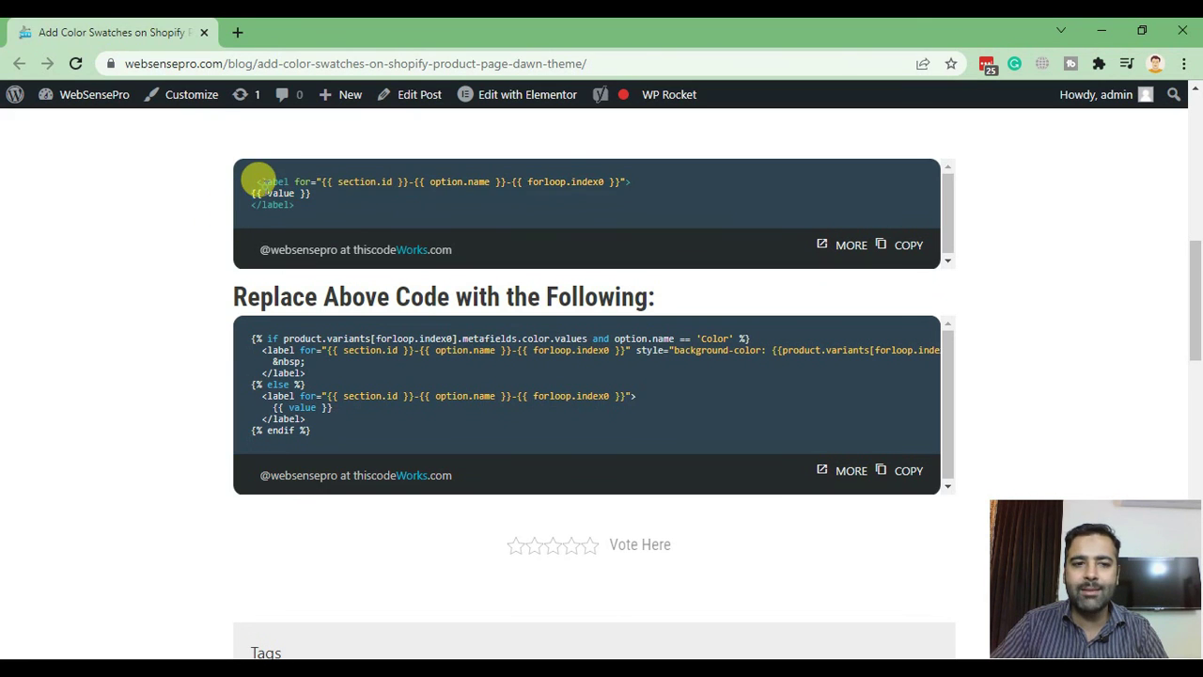
pyautogui.moveTo(343, 441); pyautogui.dragTo(249, 335)
pyautogui.moveTo(300, 212); pyautogui.dragTo(251, 181)
pyautogui.click(320, 225)
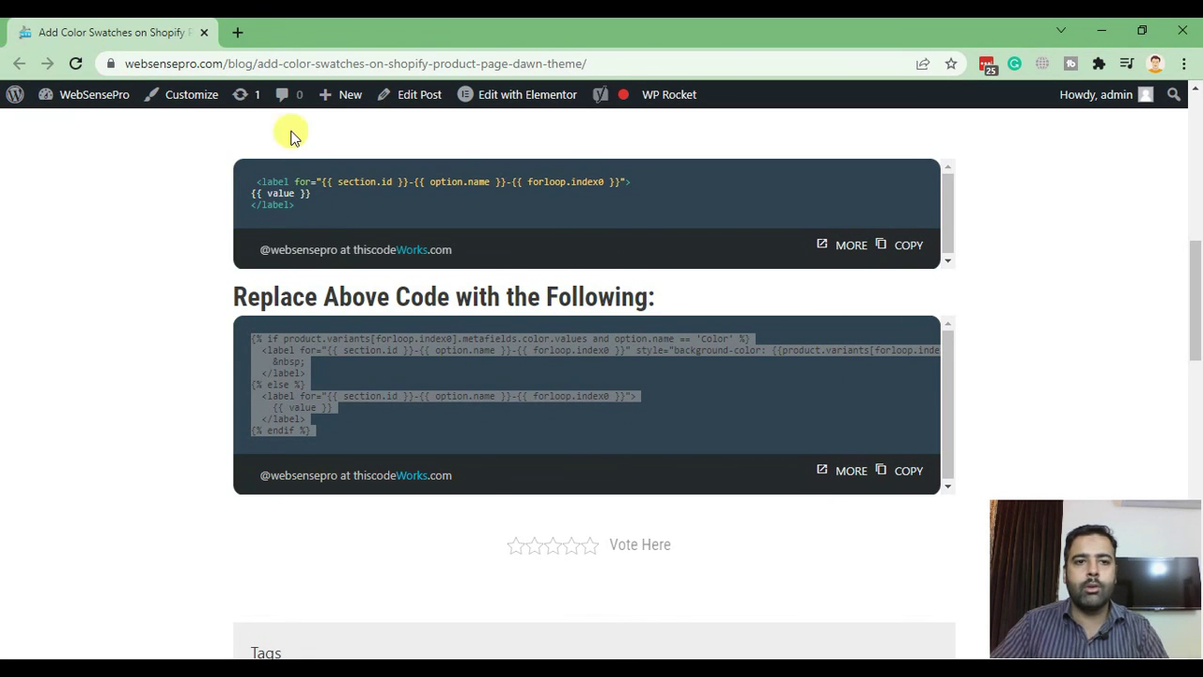
pyautogui.moveTo(598, 62); pyautogui.dragTo(103, 68)
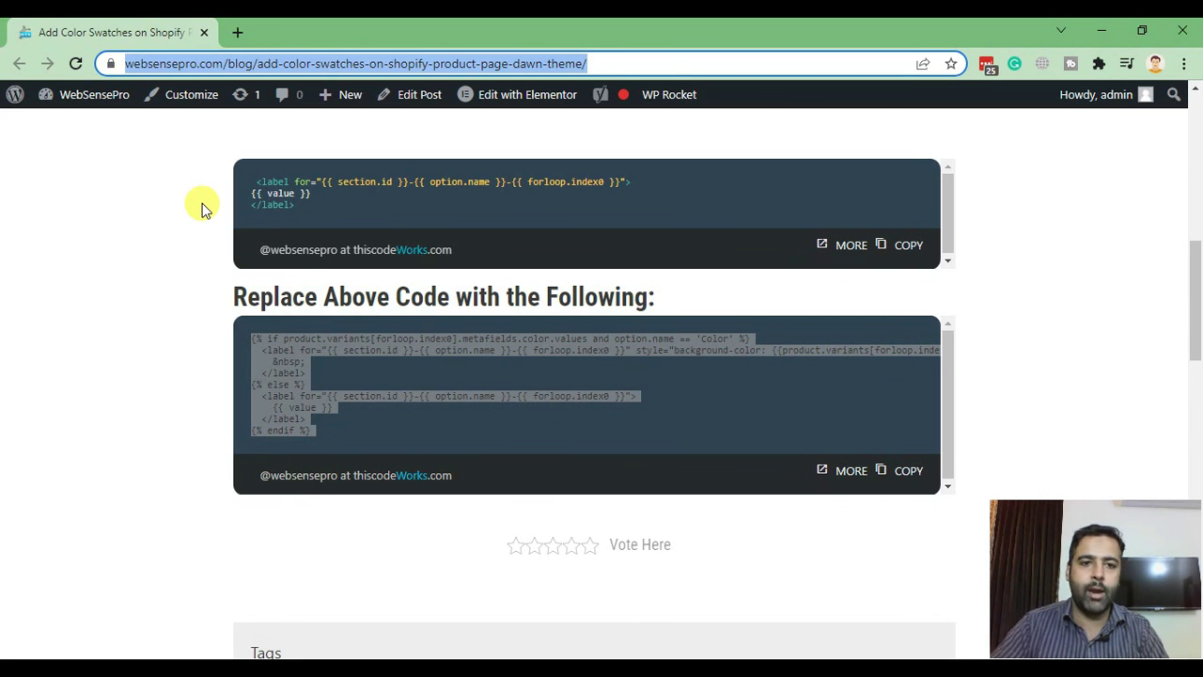
pyautogui.moveTo(317, 212); pyautogui.dragTo(241, 186)
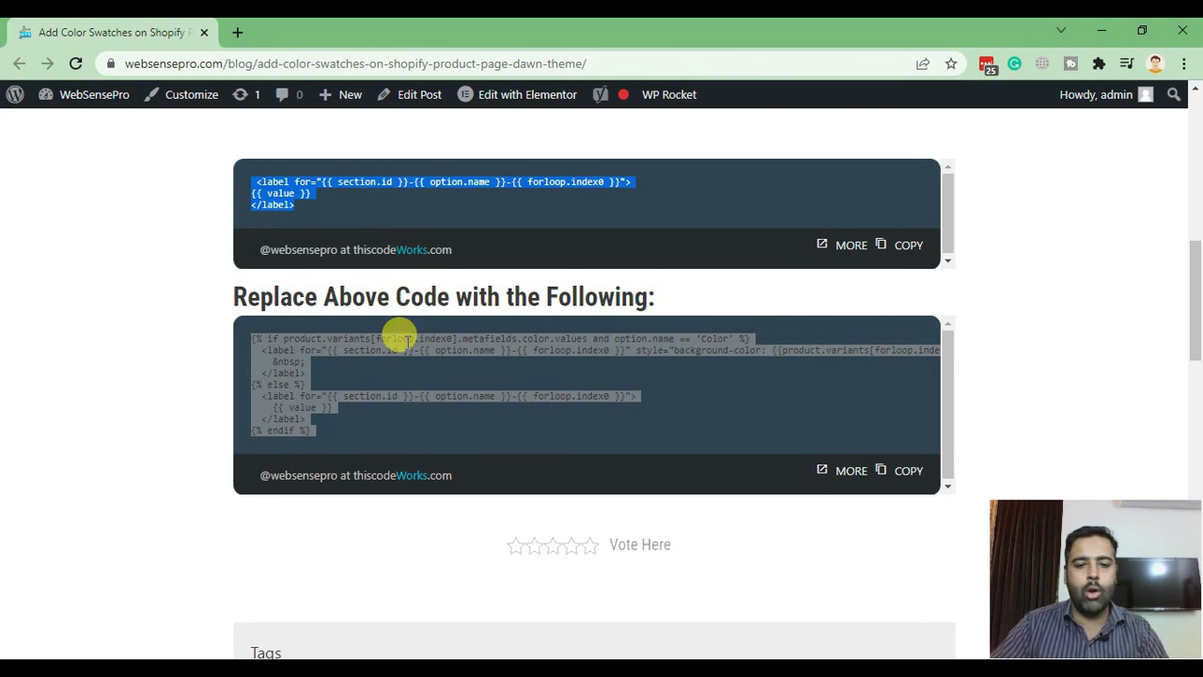
# Step: Search main-product.liquid for the first label line only, landing on line 202
pyautogui.hotkey('alt', 'Tab')
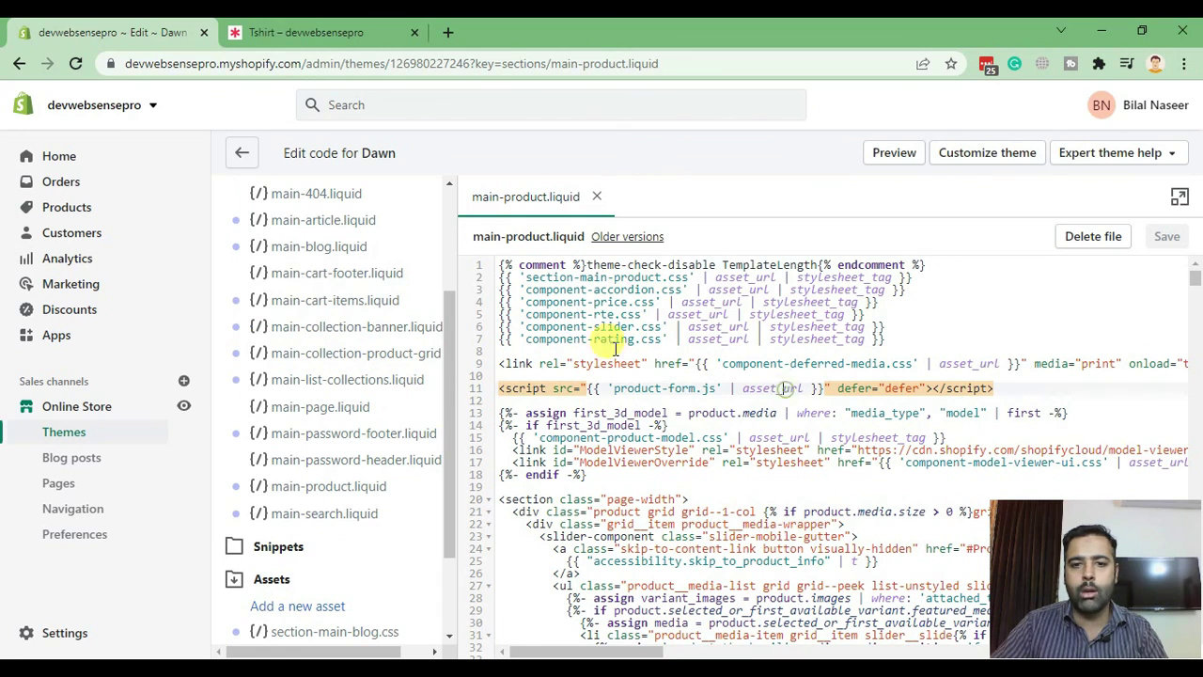
pyautogui.hotkey('ctrl', 'f')
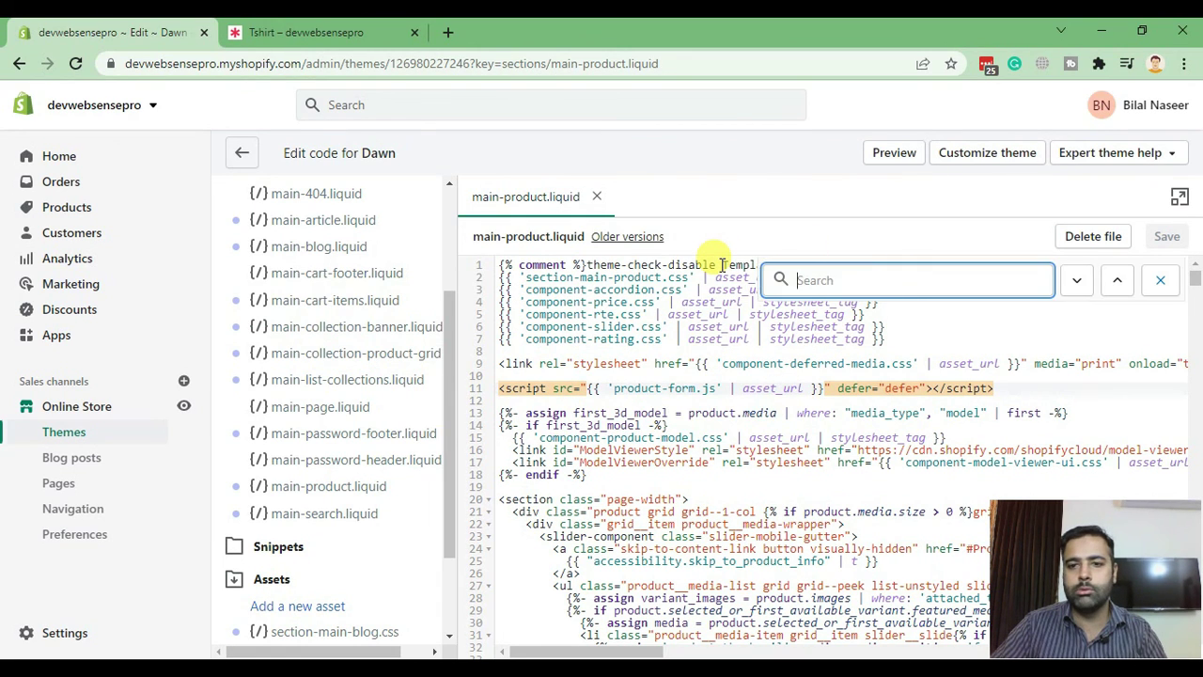
pyautogui.hotkey('ctrl', 'v')
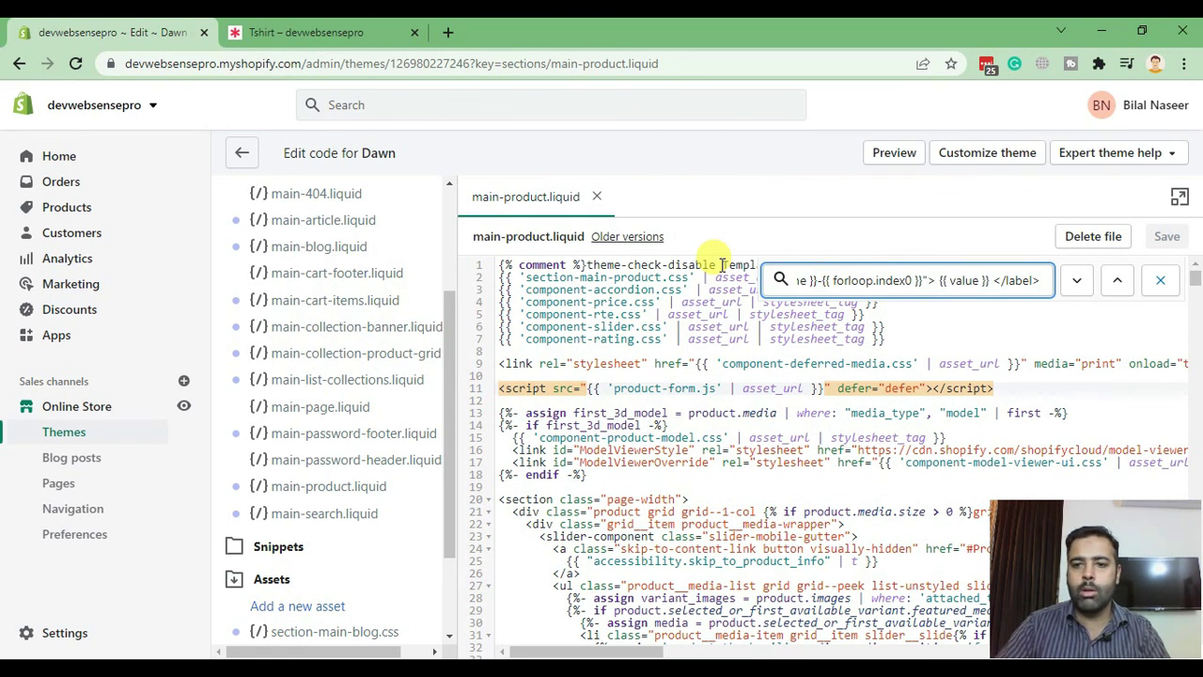
pyautogui.hotkey('ctrl', 'a')
pyautogui.press('BackSpace')
pyautogui.hotkey('alt', 'Tab')
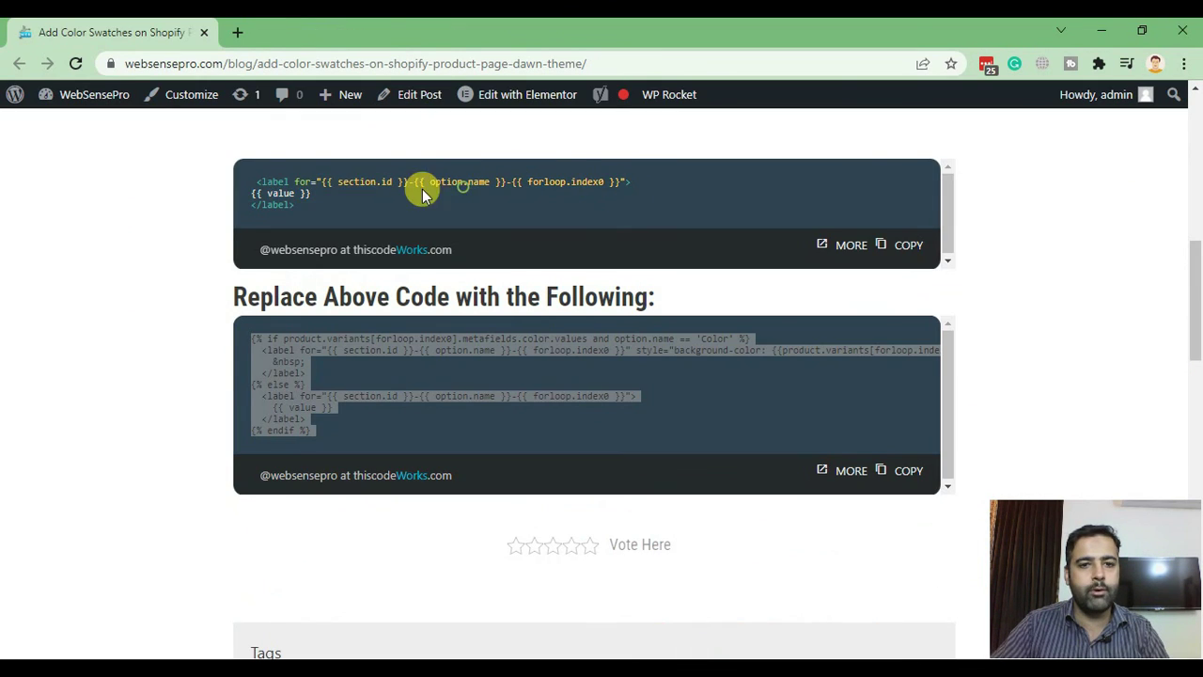
pyautogui.moveTo(266, 177); pyautogui.dragTo(626, 182)
pyautogui.hotkey('ctrl', 'c')
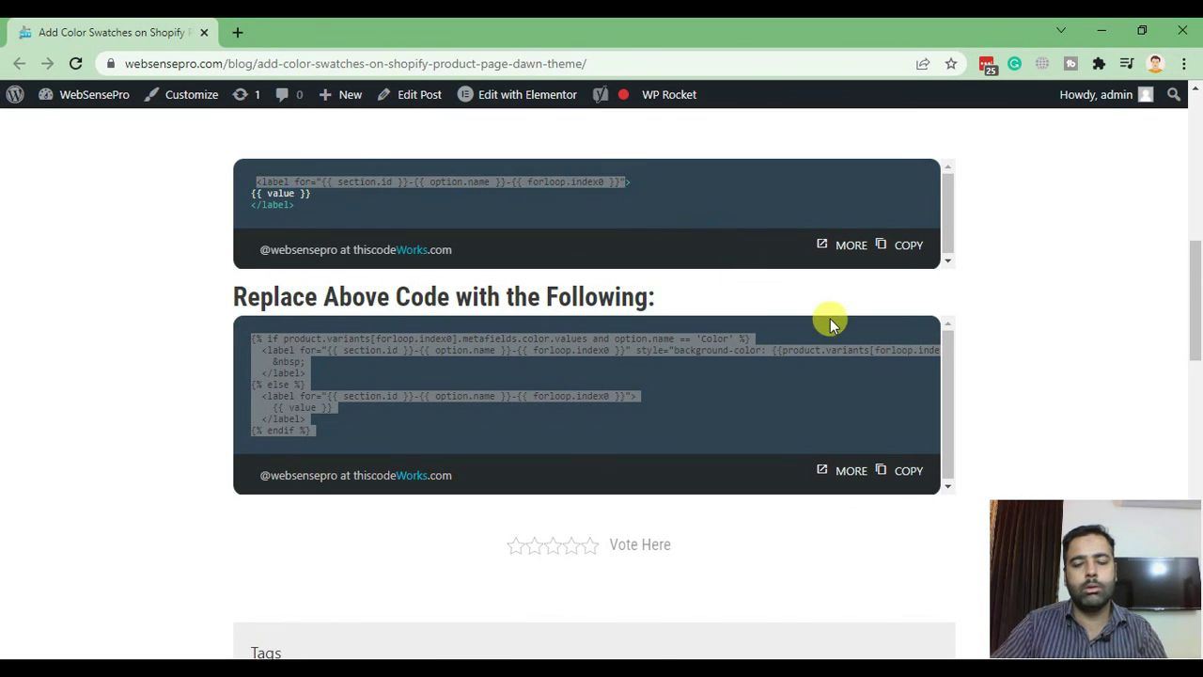
pyautogui.hotkey('alt', 'Tab')
pyautogui.click(823, 282)
pyautogui.hotkey('ctrl', 'v')
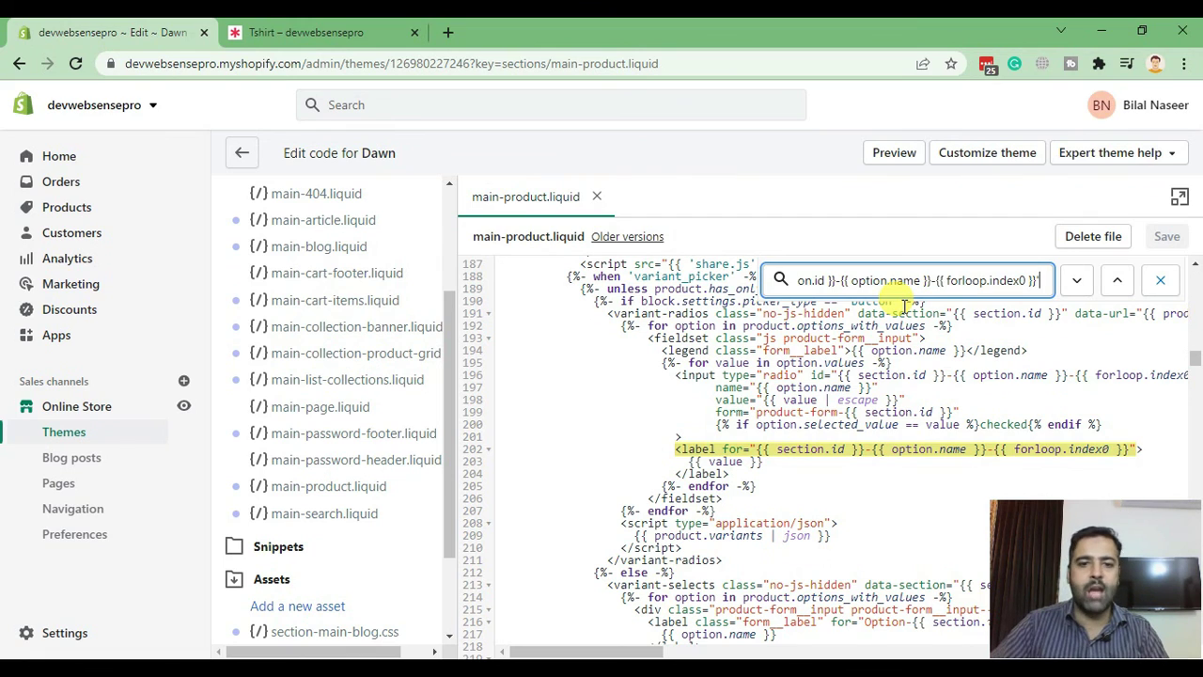
# Step: Copy the blog's if/else swatch code and paste it over label lines 202–204
pyautogui.click(1159, 280)
pyautogui.click(725, 470)
pyautogui.moveTo(736, 477); pyautogui.dragTo(675, 454)
pyautogui.hotkey('alt', 'Tab')
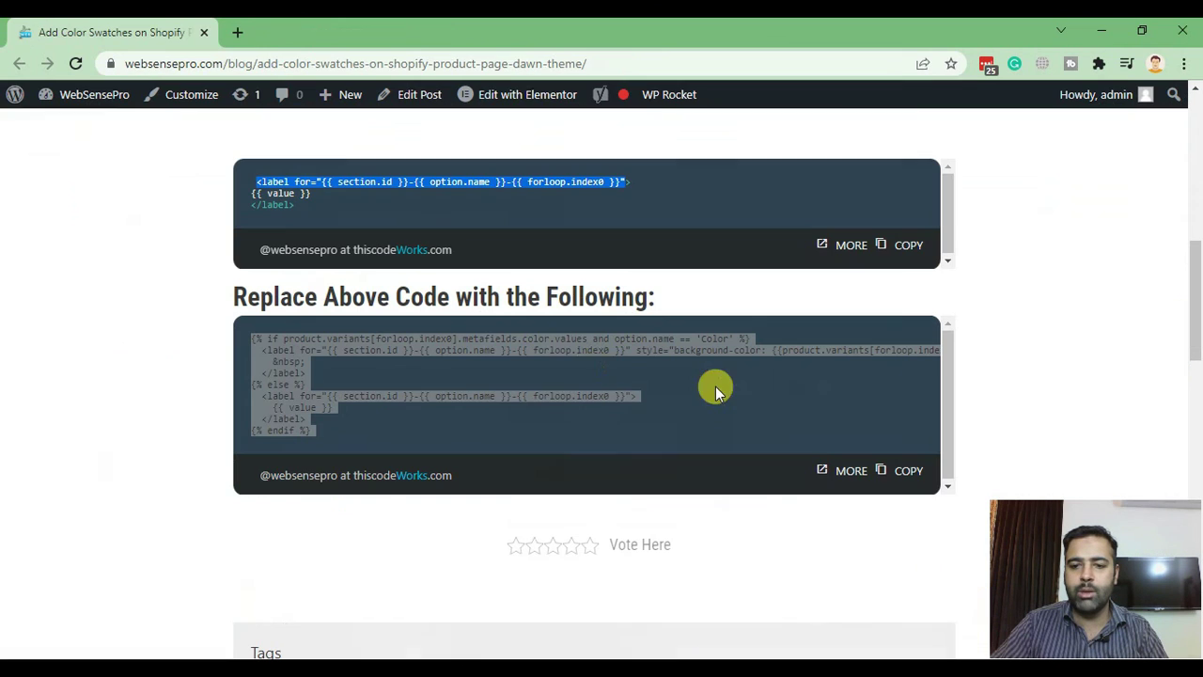
pyautogui.click(318, 442)
pyautogui.moveTo(318, 439); pyautogui.dragTo(252, 339)
pyautogui.click(366, 393)
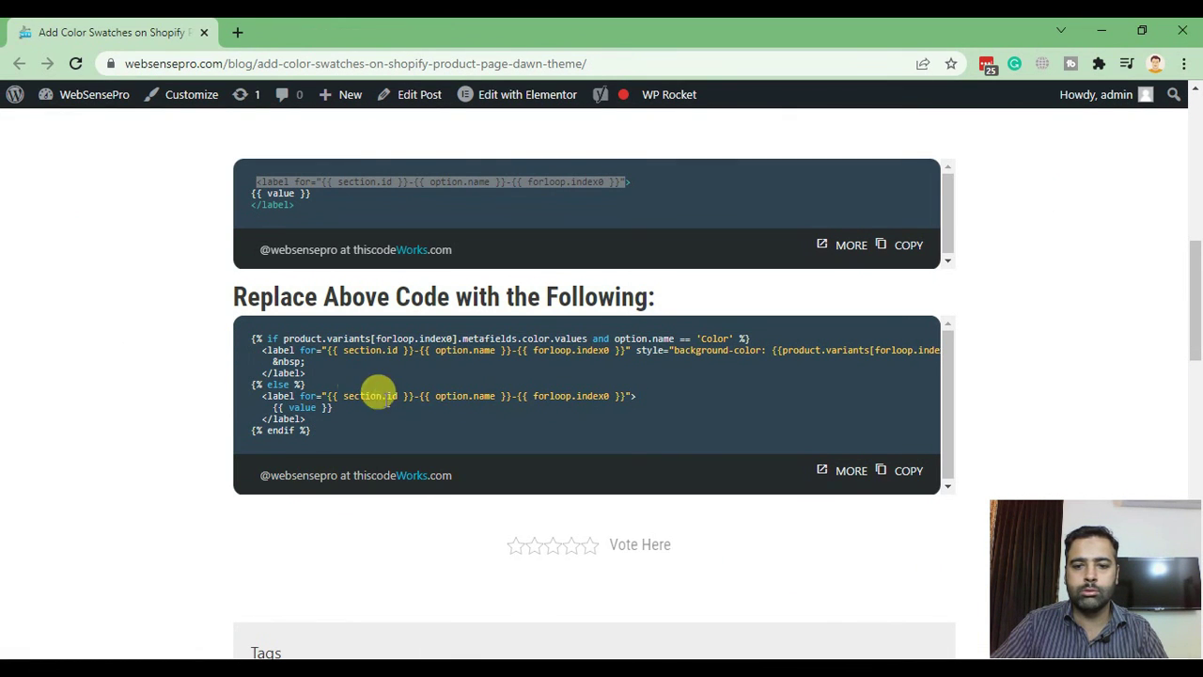
pyautogui.click(899, 474)
pyautogui.hotkey('alt', 'Tab')
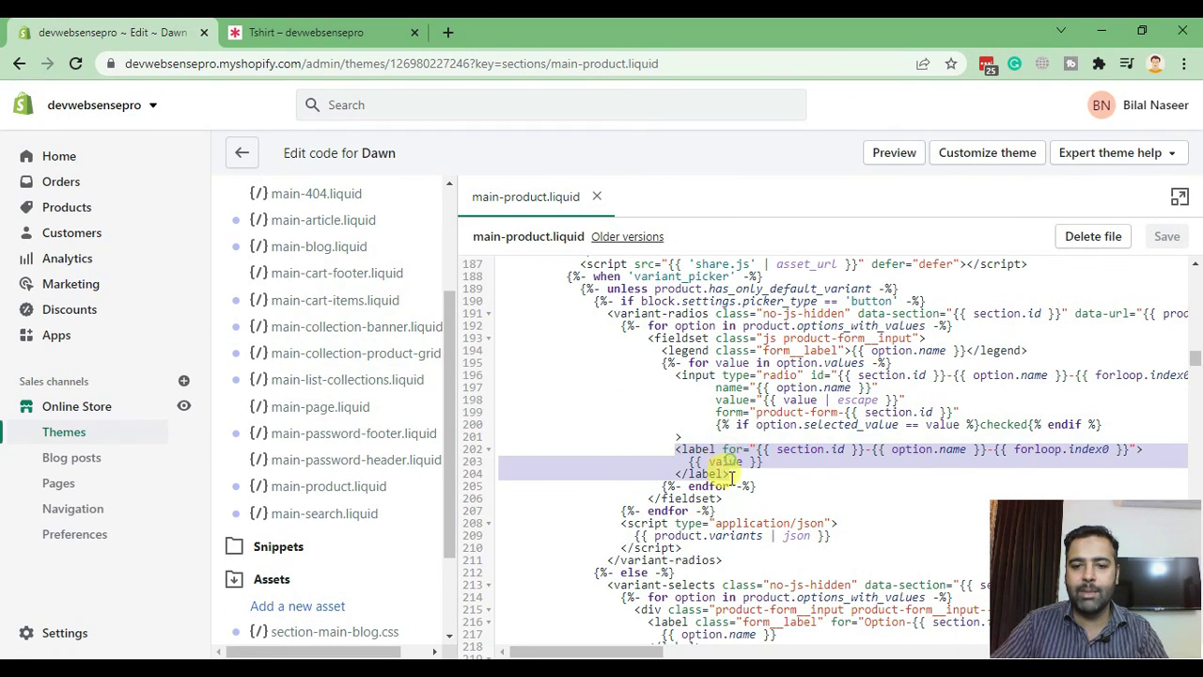
pyautogui.moveTo(729, 475); pyautogui.dragTo(675, 450)
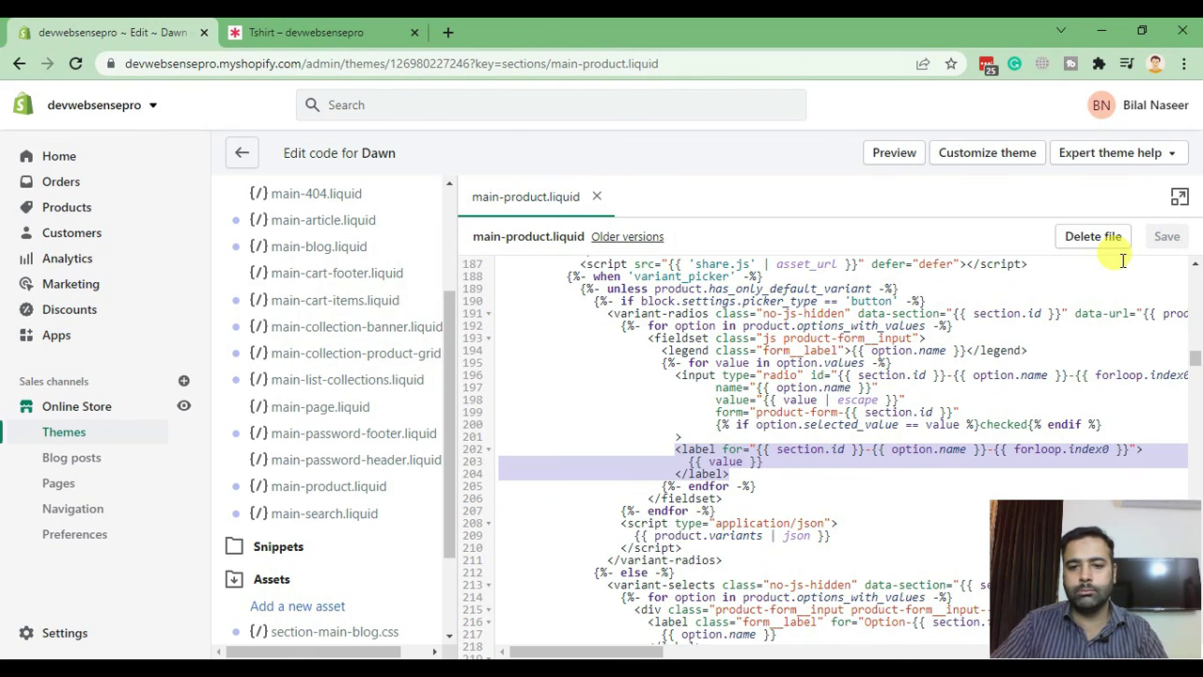
pyautogui.hotkey('ctrl', 'v')
# Step: Compare the pasted code against the blog's original label snippet
pyautogui.scroll(-3, 784, 317)
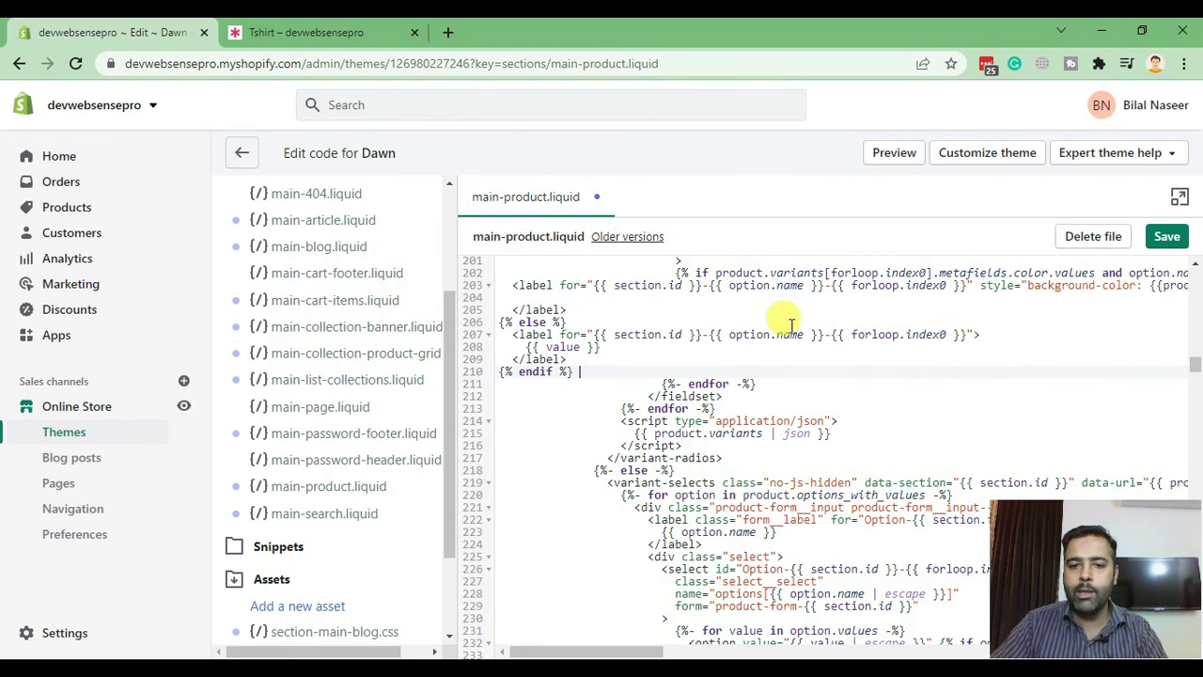
pyautogui.scroll(1, 712, 362)
pyautogui.scroll(4, 712, 362)
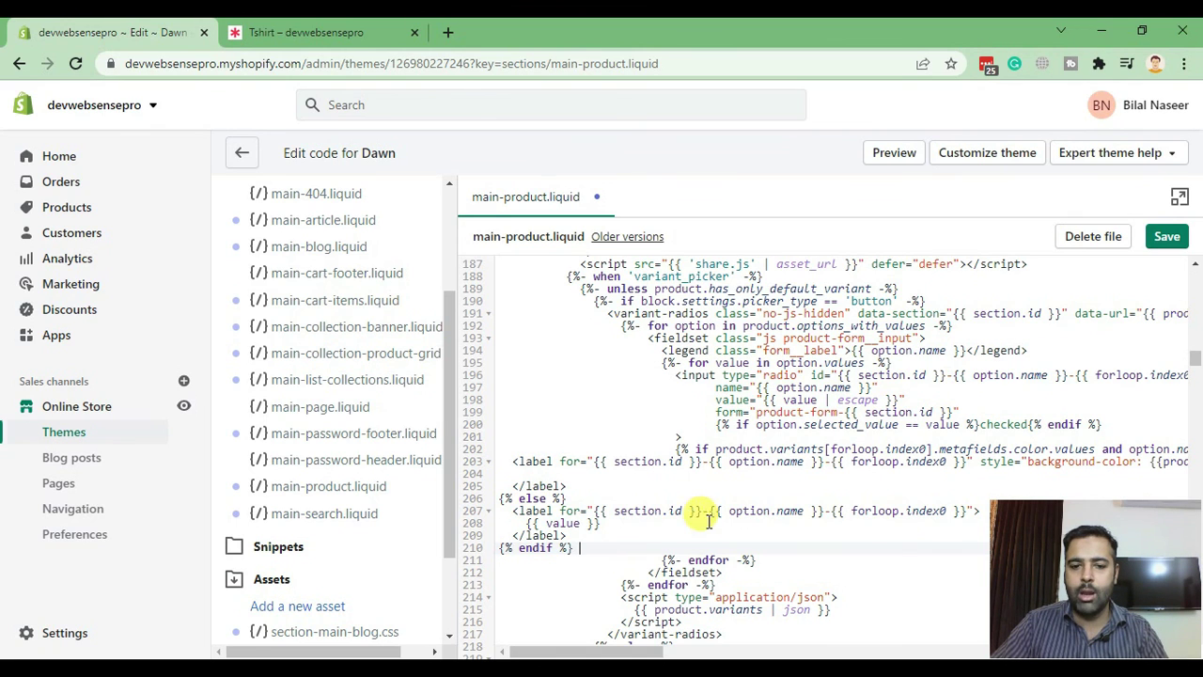
pyautogui.hotkey('alt', 'Tab')
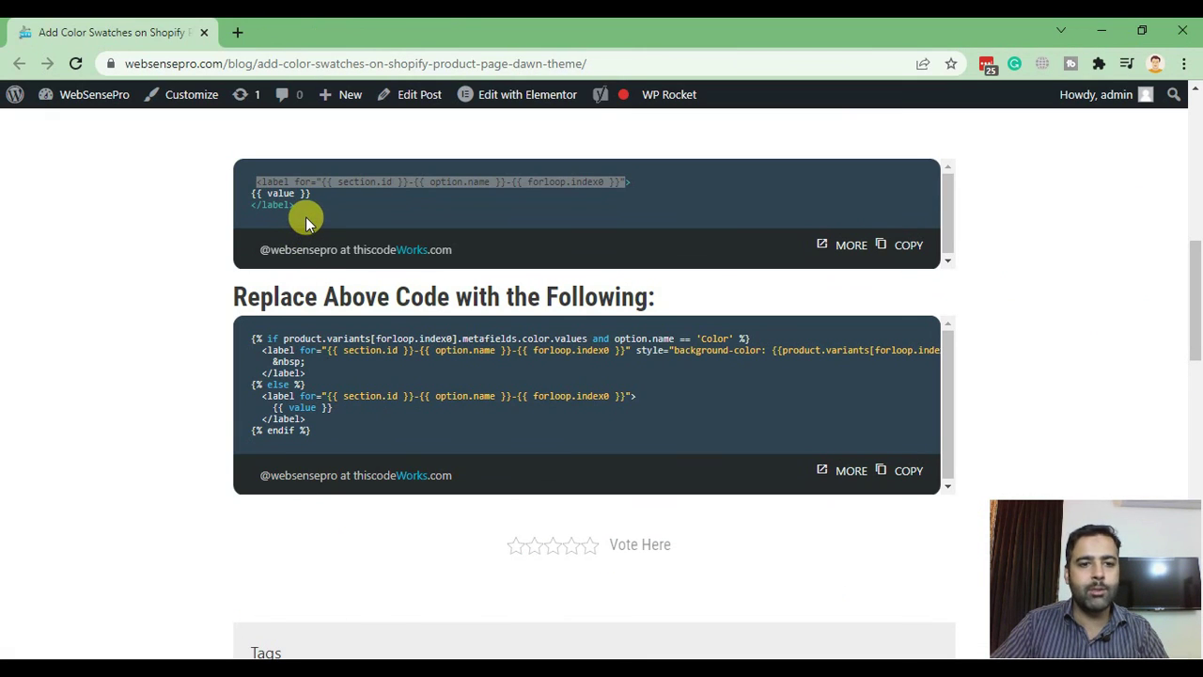
pyautogui.moveTo(305, 222); pyautogui.dragTo(229, 182)
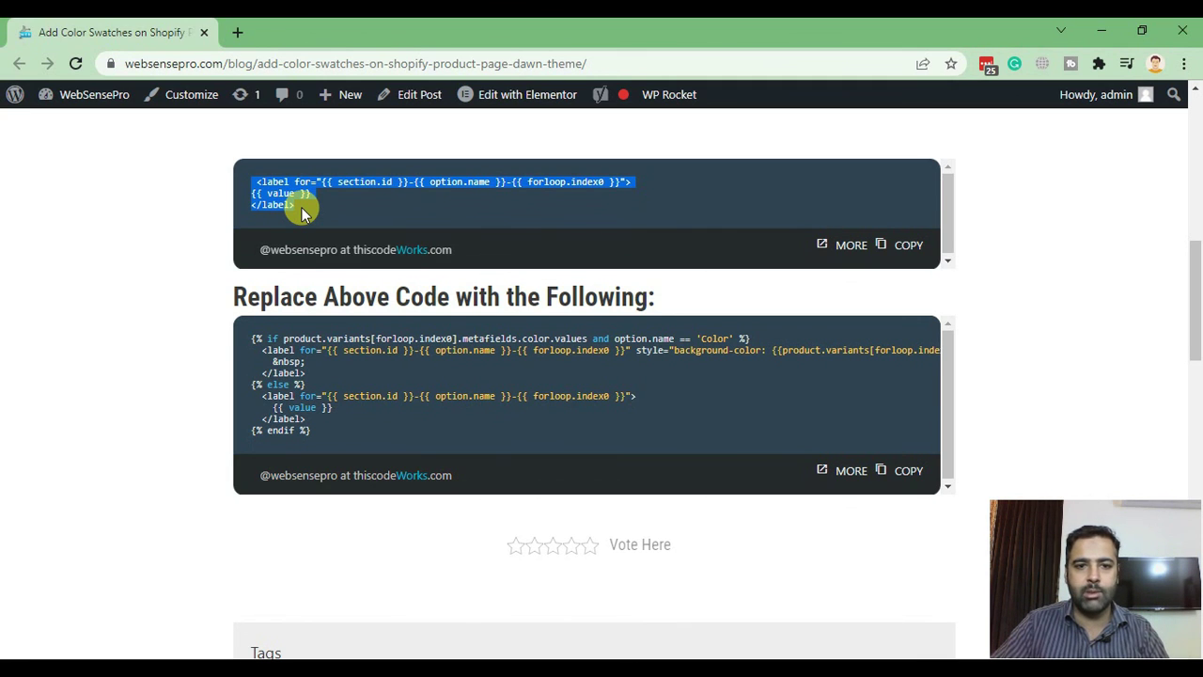
pyautogui.hotkey('alt', 'Tab')
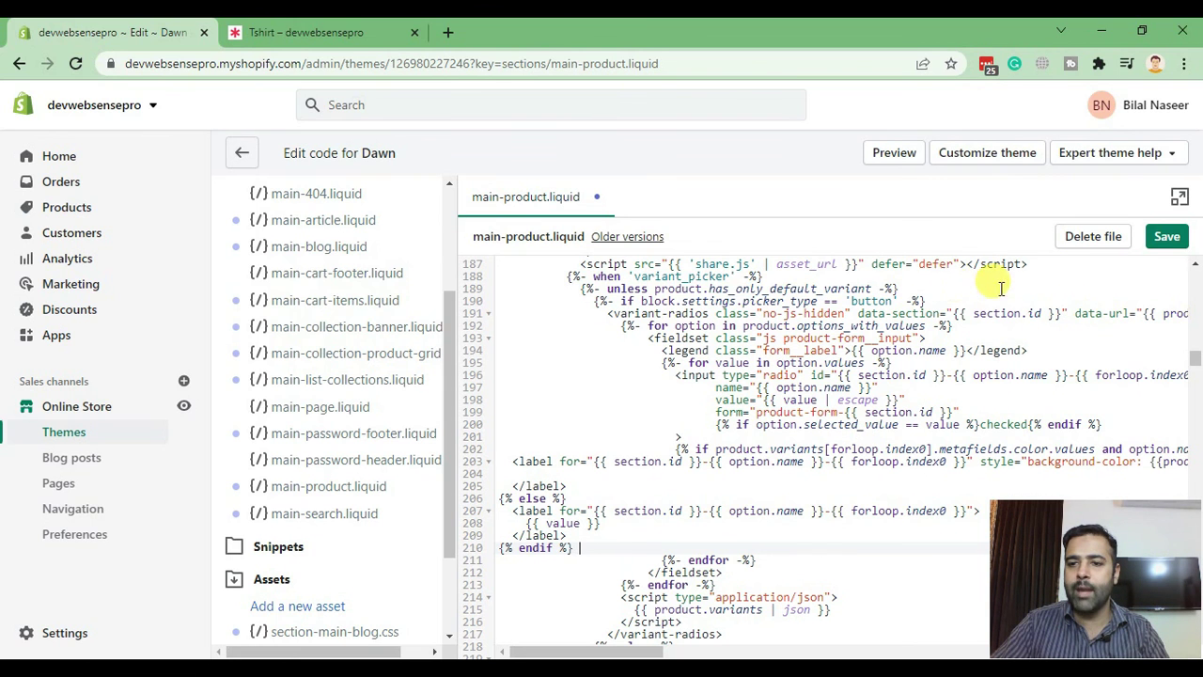
# Step: Save main-product.liquid and preview the Tshirt product page in the store
pyautogui.click(1171, 237)
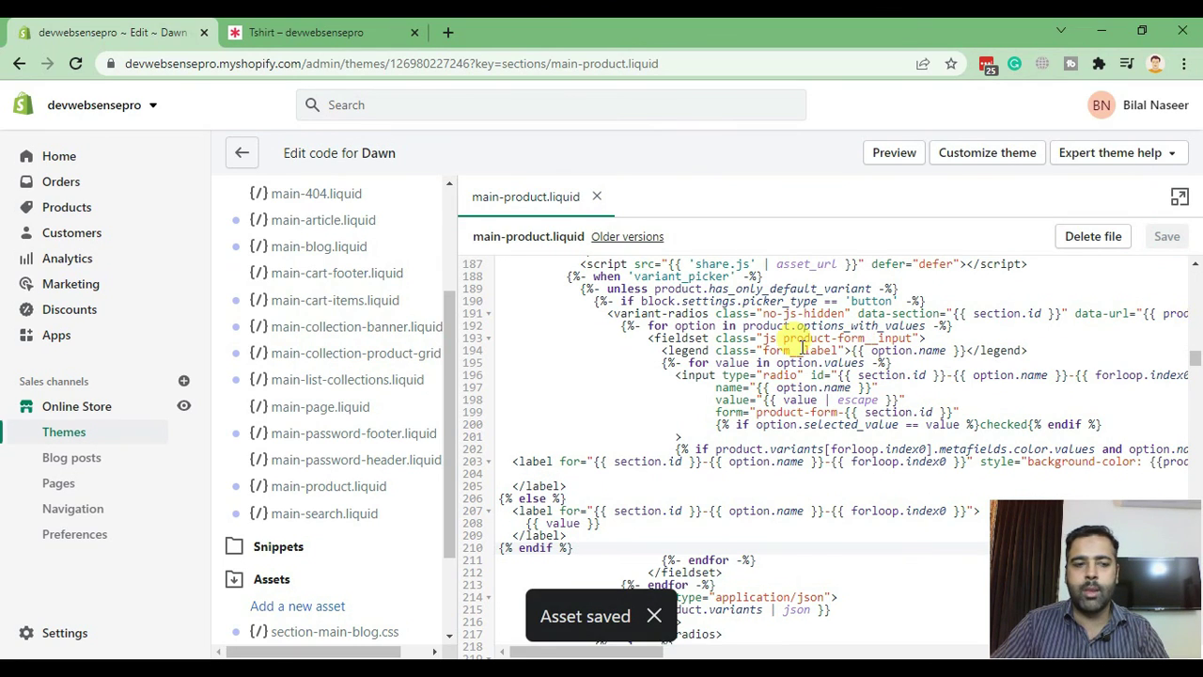
pyautogui.click(92, 216)
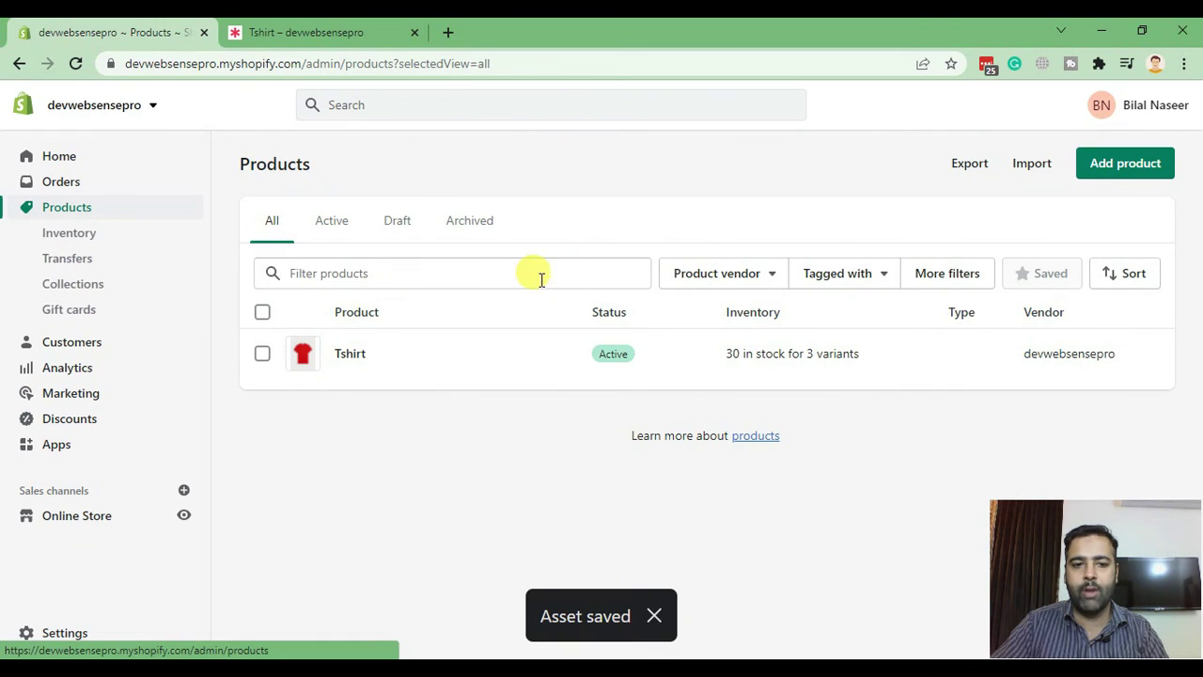
pyautogui.click(351, 356)
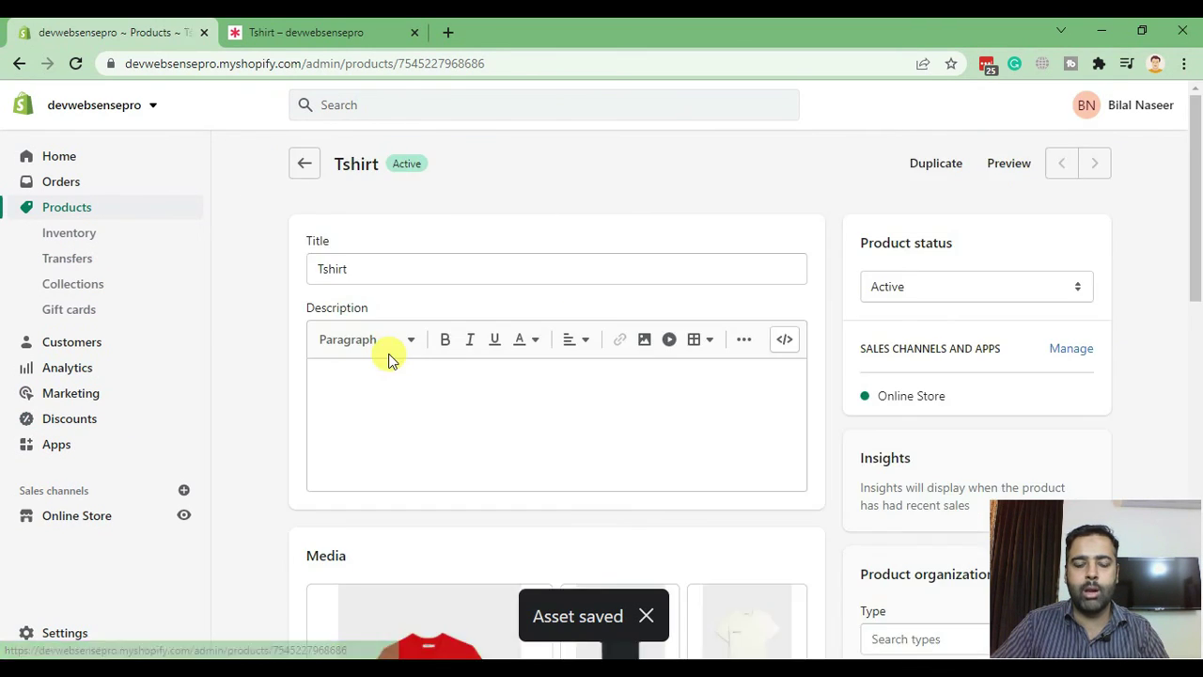
pyautogui.click(1008, 164)
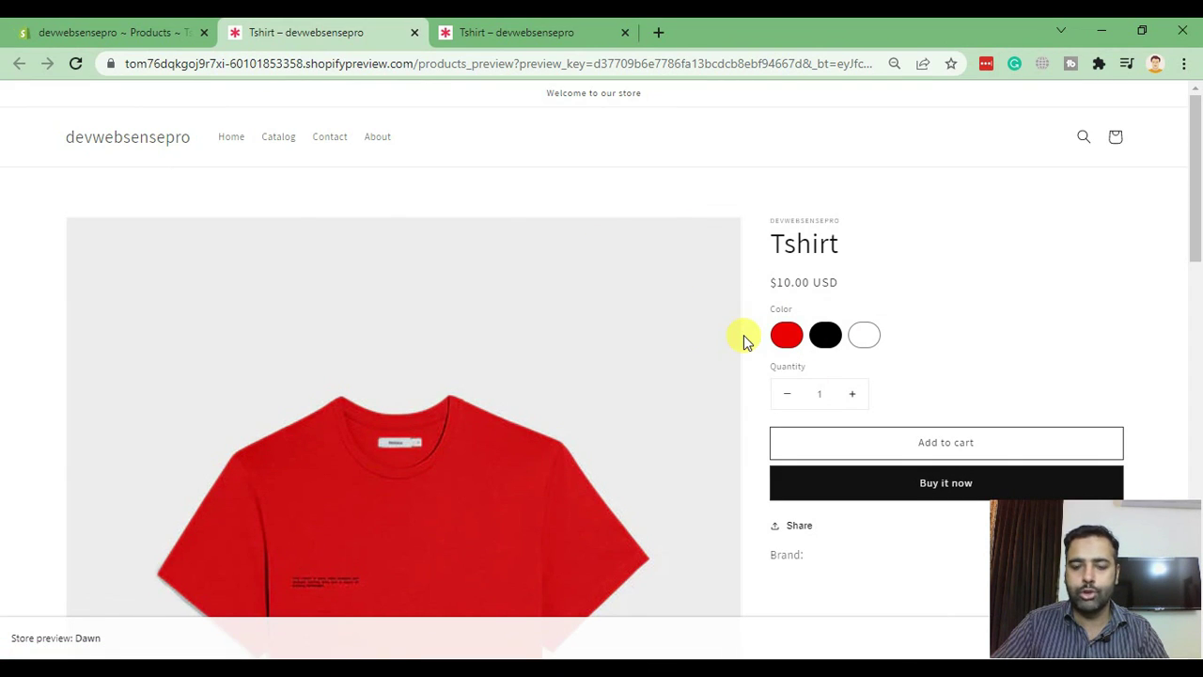
# Step: Test the round red, black and white swatches, ending on the white shirt variant
pyautogui.click(825, 336)
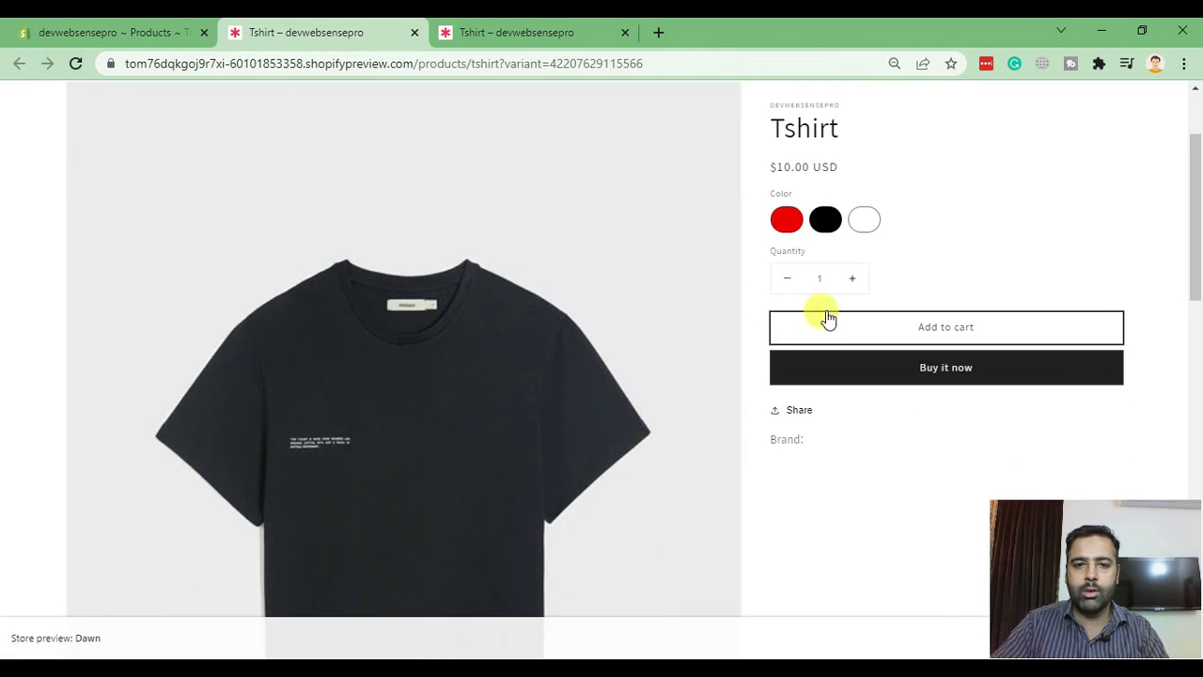
pyautogui.click(866, 218)
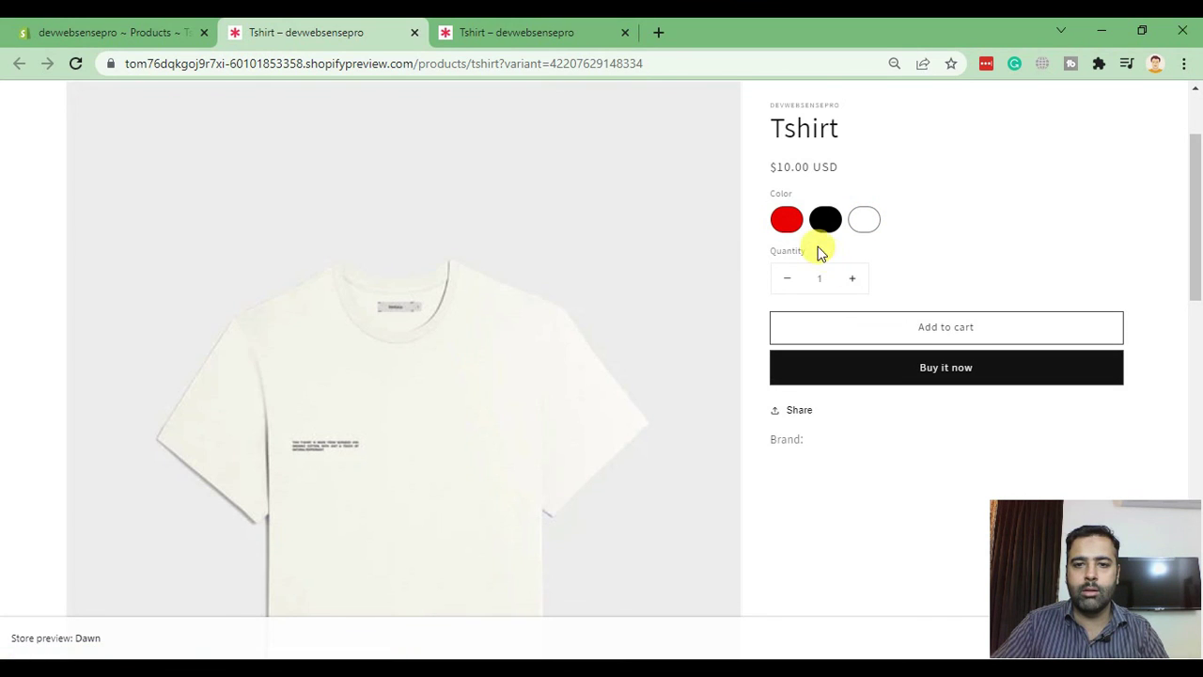
pyautogui.click(787, 220)
pyautogui.click(824, 220)
pyautogui.click(864, 224)
pyautogui.click(786, 220)
pyautogui.click(824, 225)
pyautogui.click(860, 220)
pyautogui.click(830, 231)
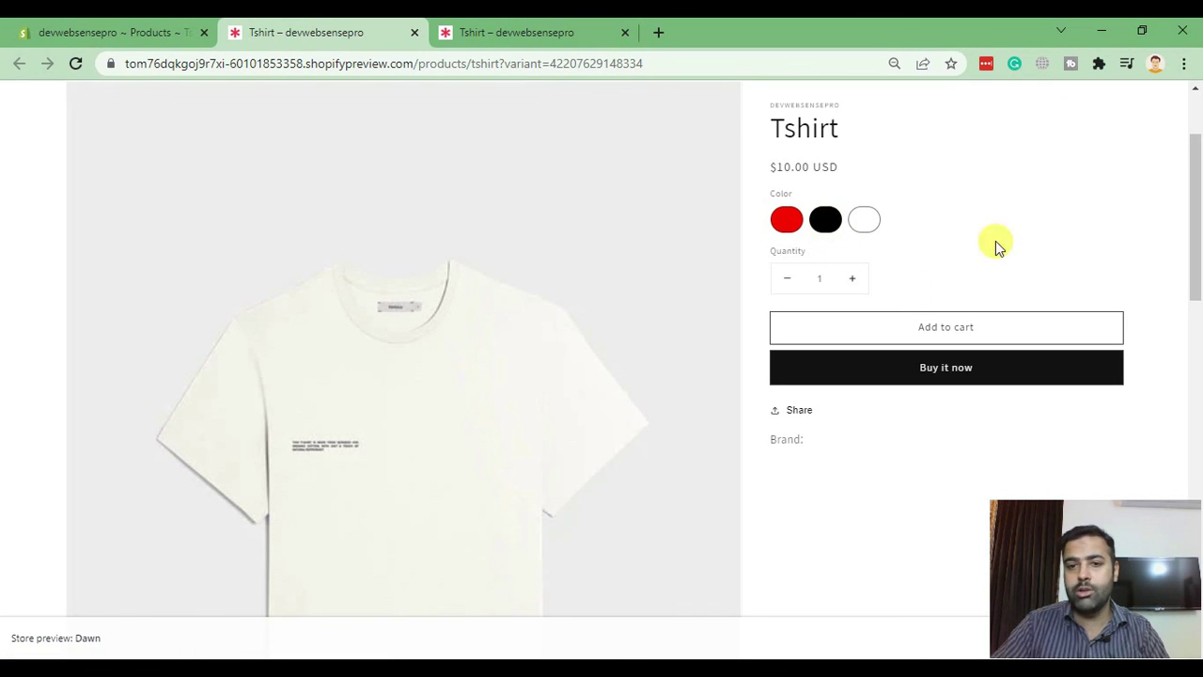